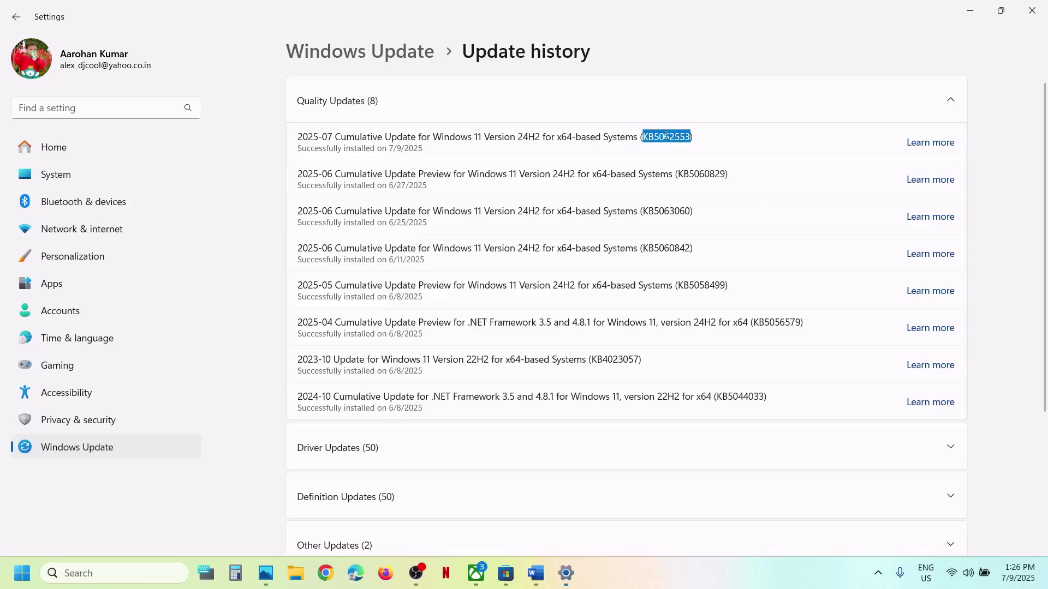
- Highlight KB5062553 in Update history and bring the Update Error notes in Word forward
click(648, 134)
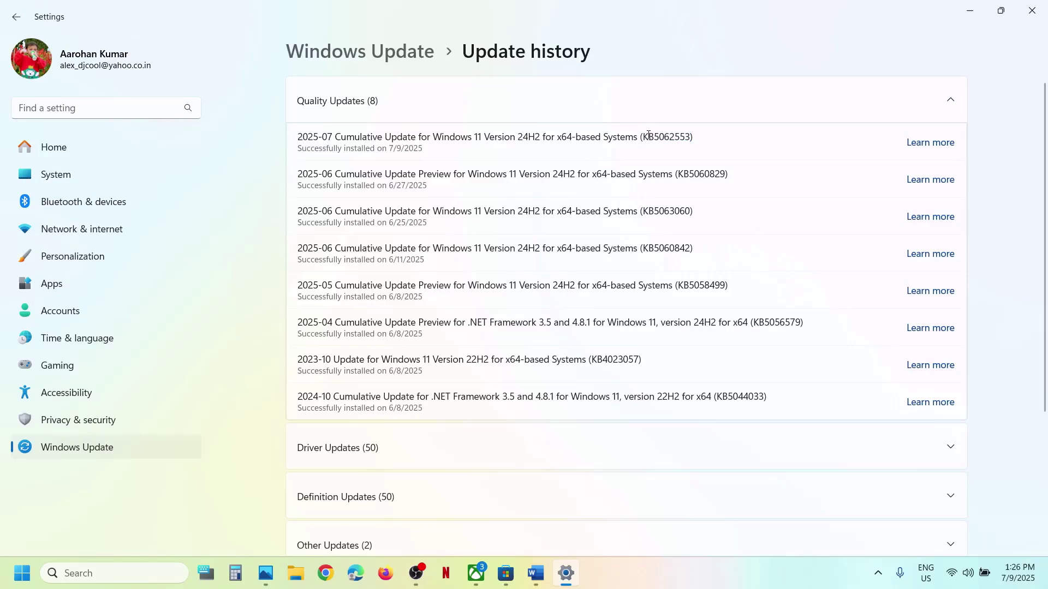
drag(642, 137, 694, 137)
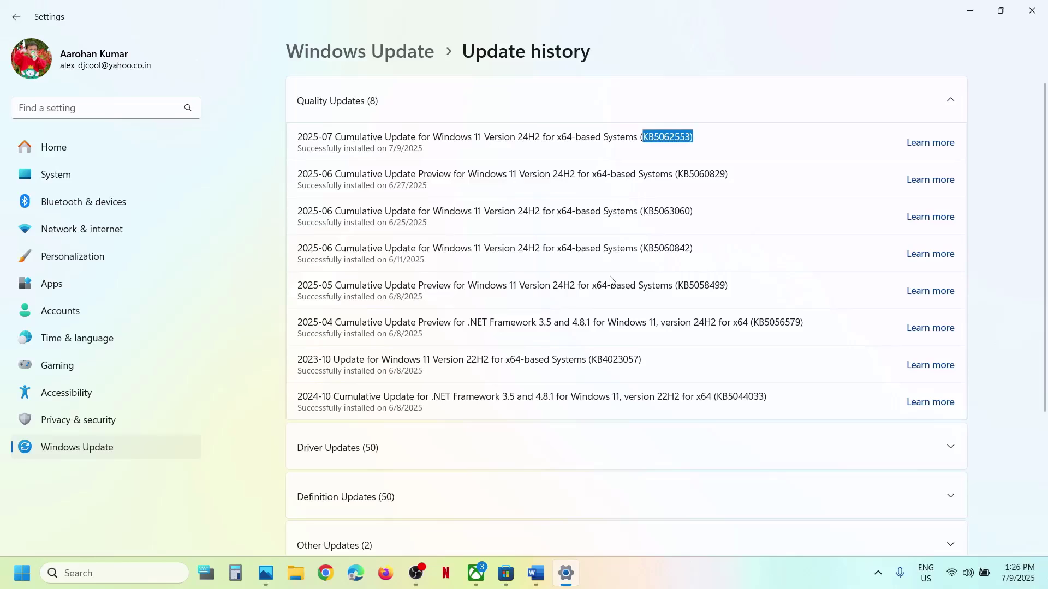
click(535, 573)
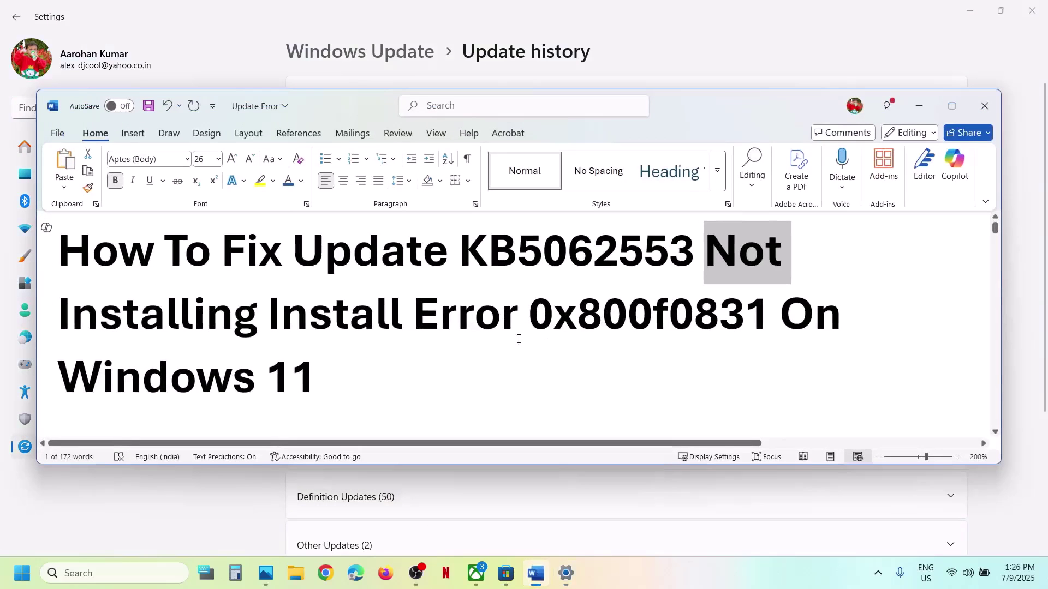
- Highlight the error code 0x800f0831 and the Step 1 text in the notes, then return to Settings
drag(543, 312, 743, 323)
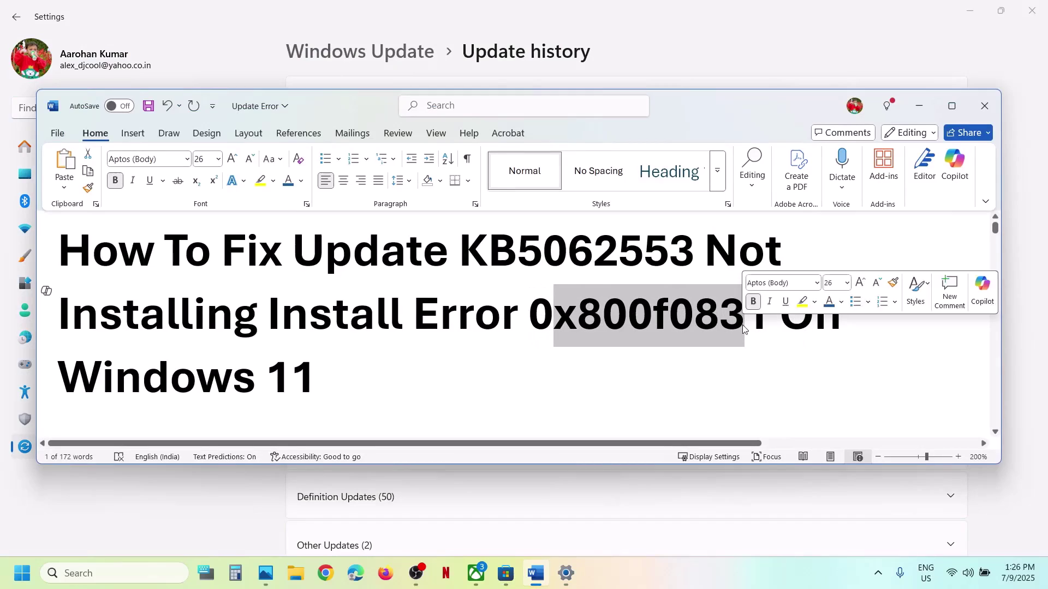
click(412, 352)
scroll(412, 351, down, 3)
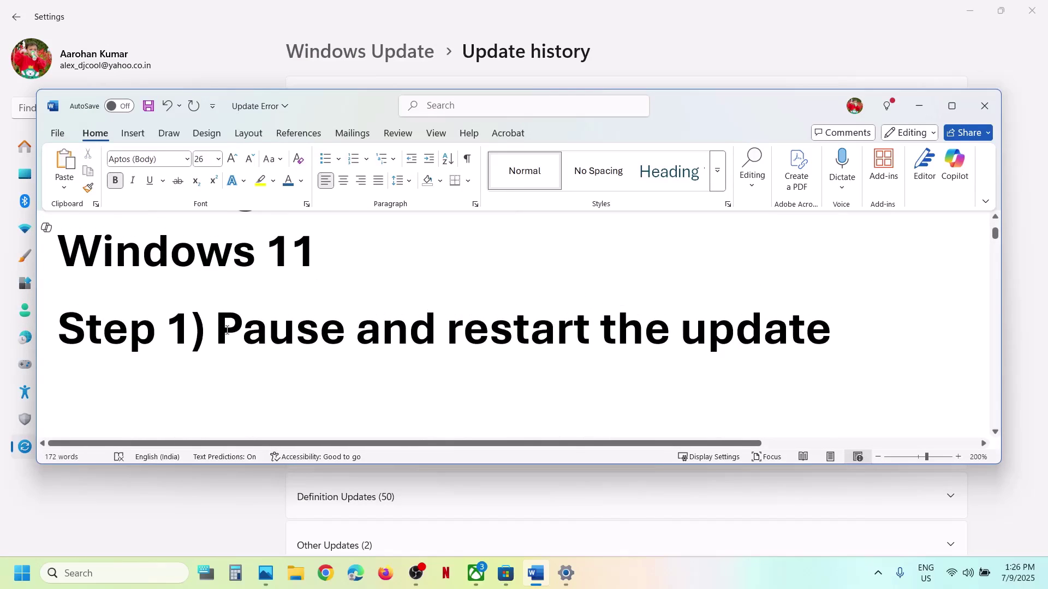
drag(226, 330, 676, 333)
click(713, 19)
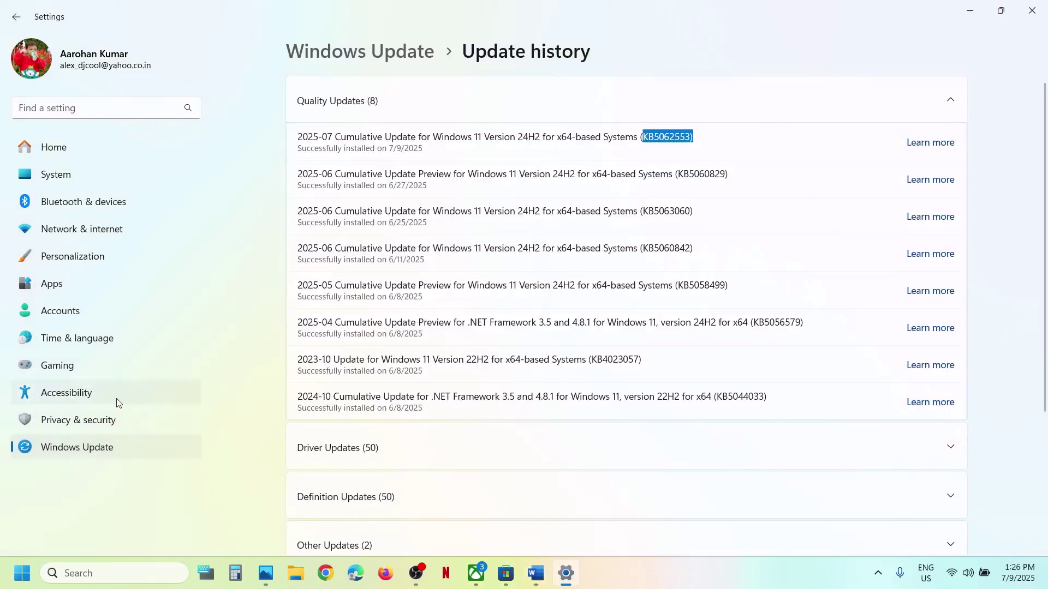
- Pause Windows updates for one week, then resume them
click(83, 445)
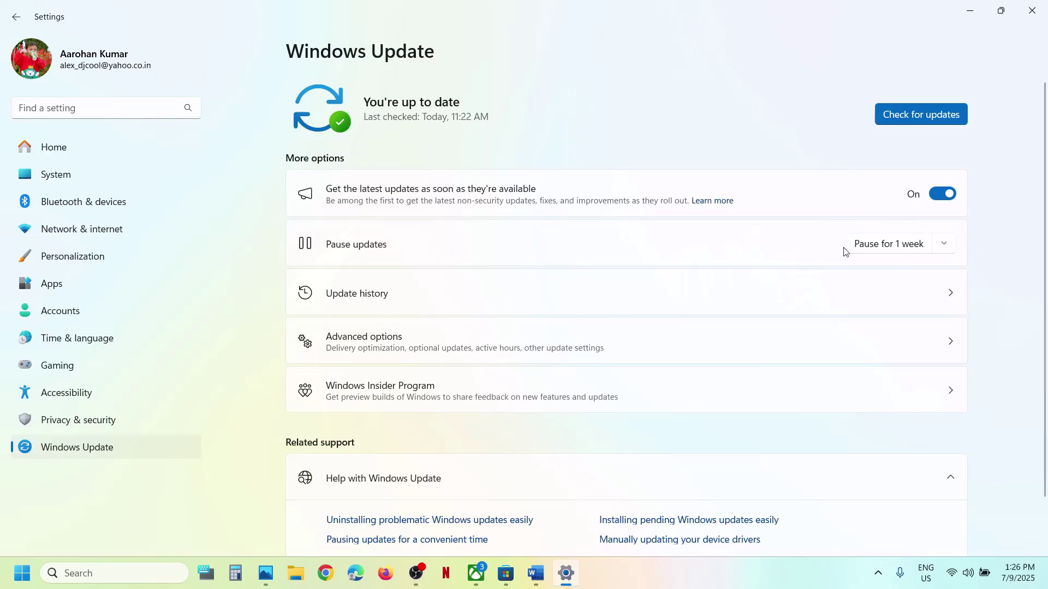
click(872, 250)
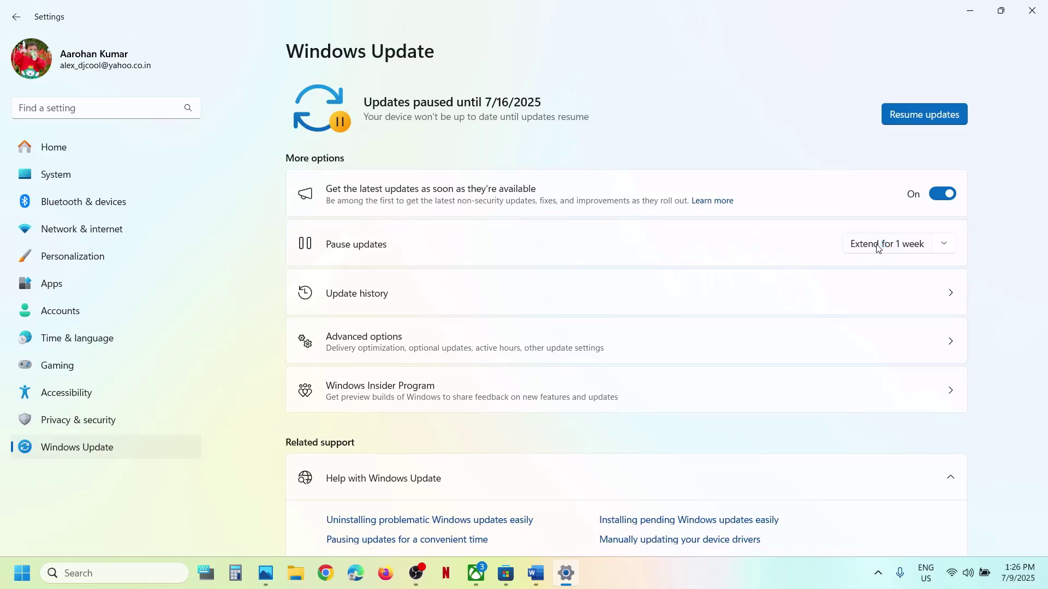
click(913, 119)
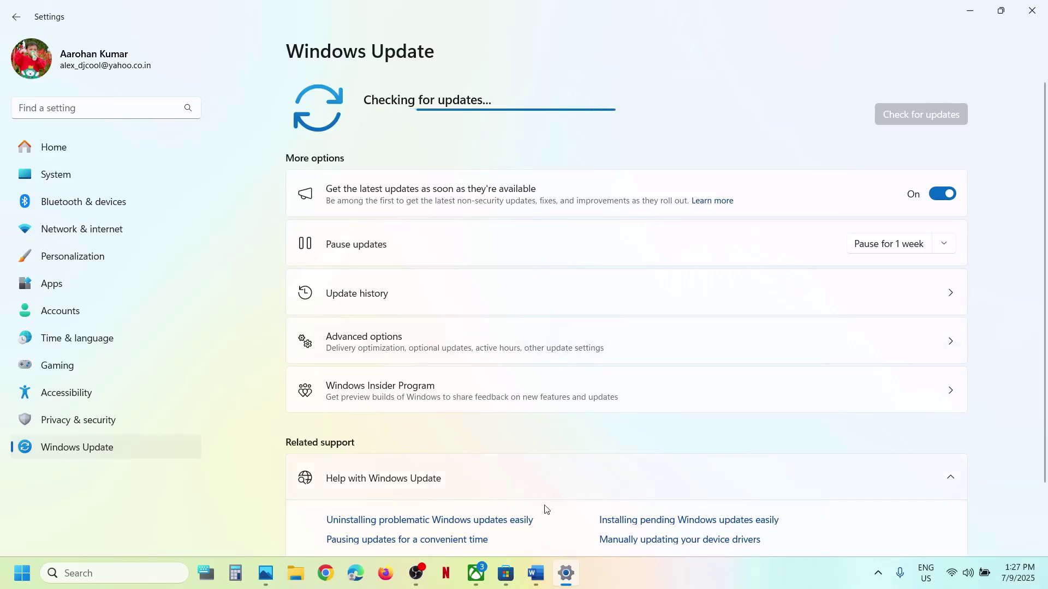
- Highlight the Start App Readiness Service step in the Word notes and switch back to Settings
click(535, 573)
click(416, 360)
scroll(417, 361, down, 3)
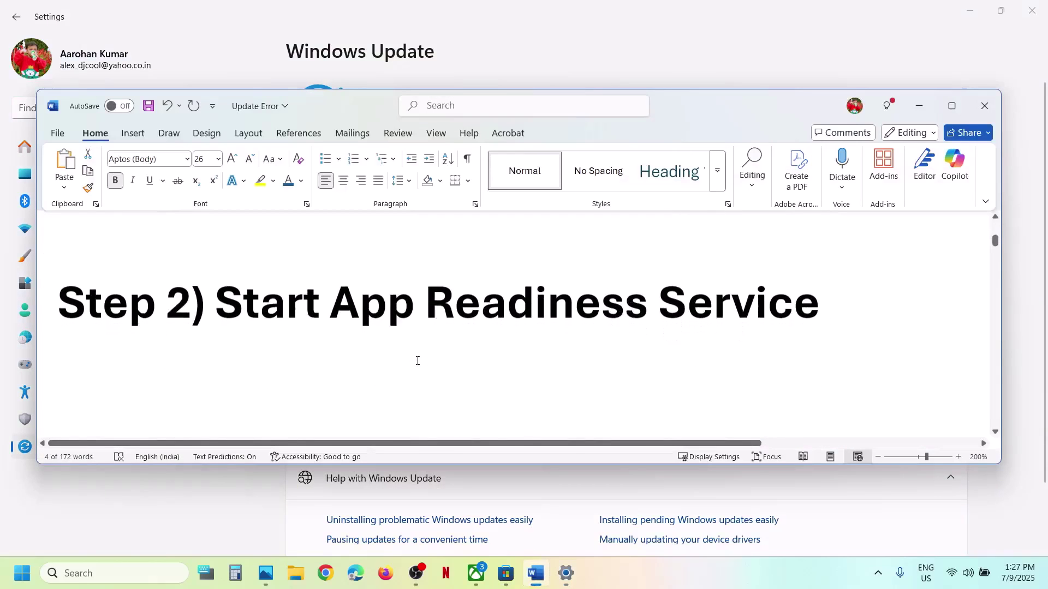
drag(216, 298, 821, 299)
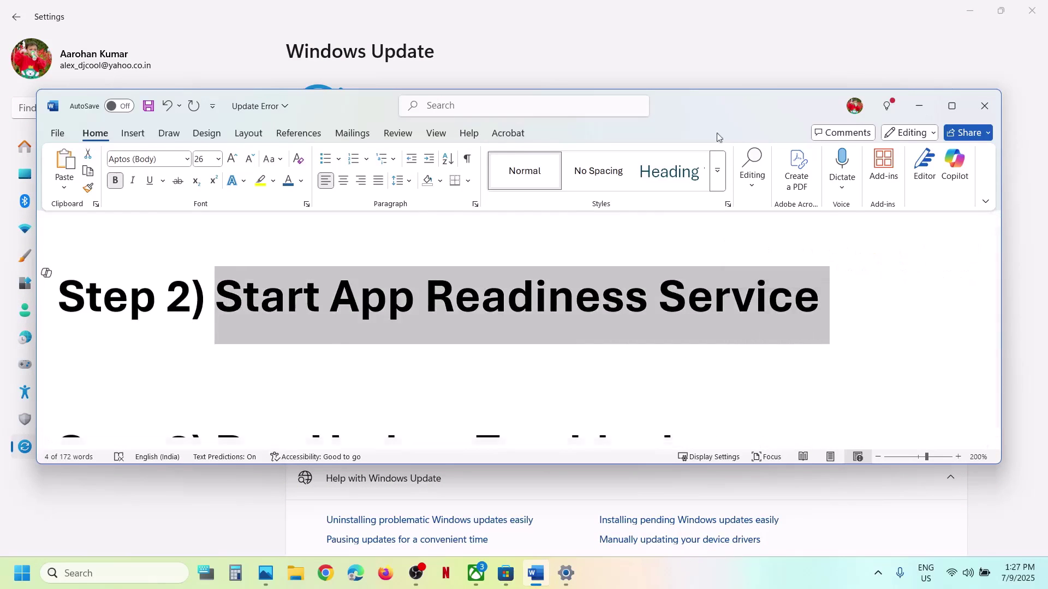
key(alt+Tab)
click(109, 574)
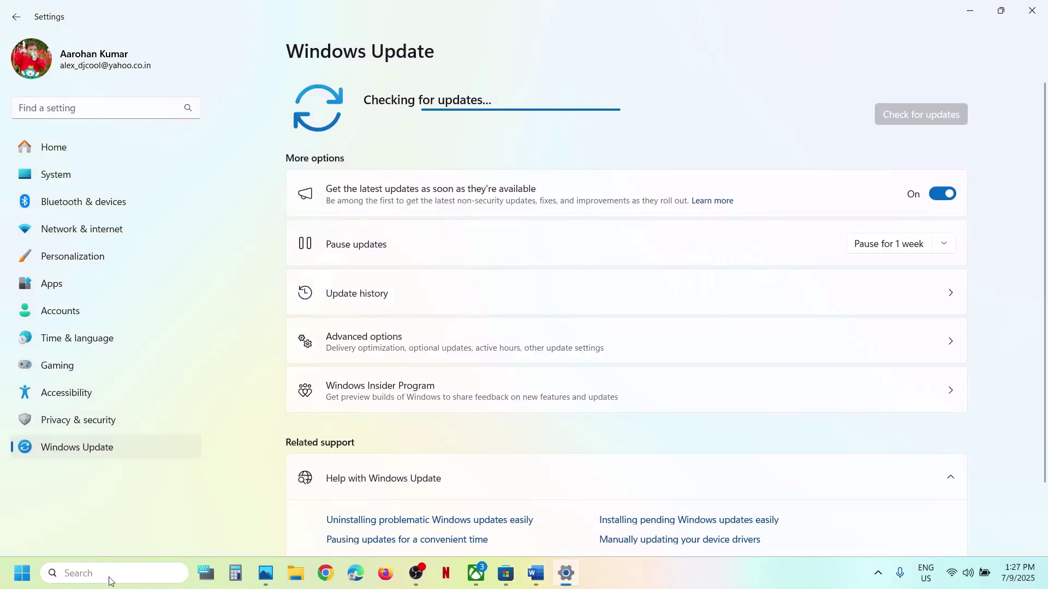
- In Services, set App Readiness to Automatic startup, apply, and start the service
text(services)
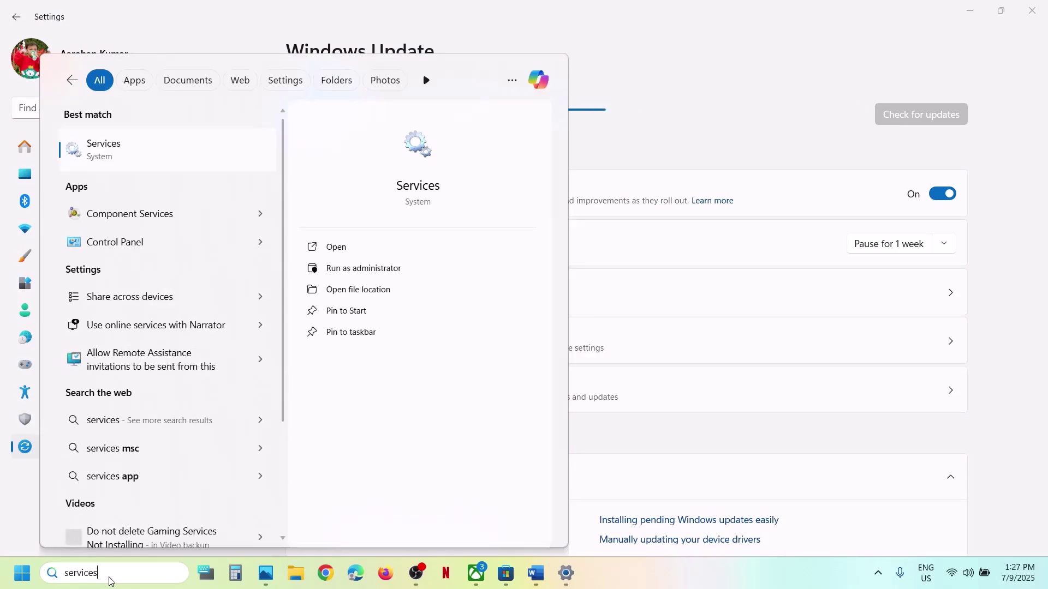
key(Return)
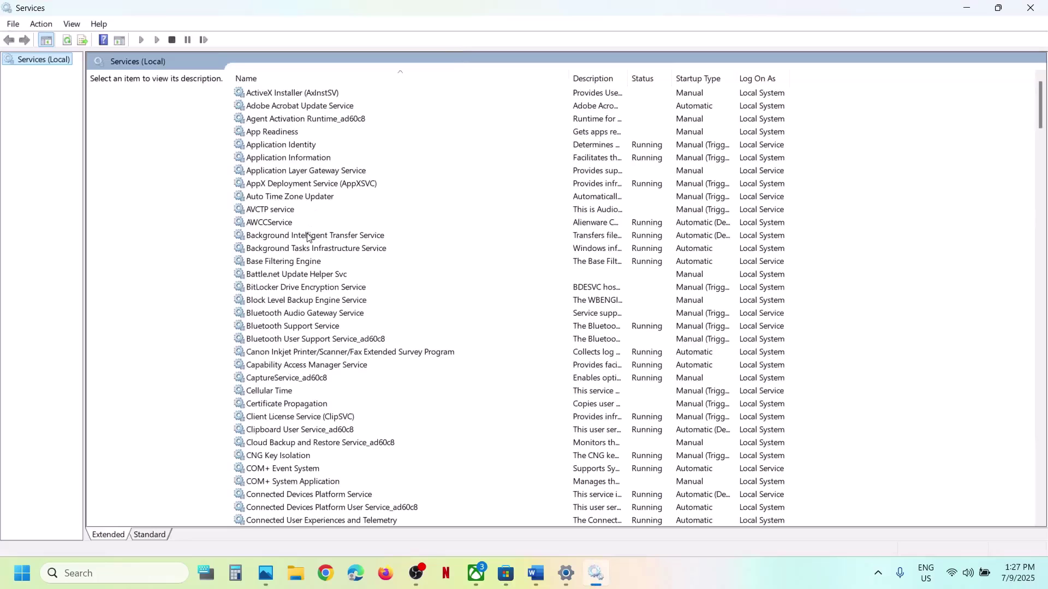
click(307, 236)
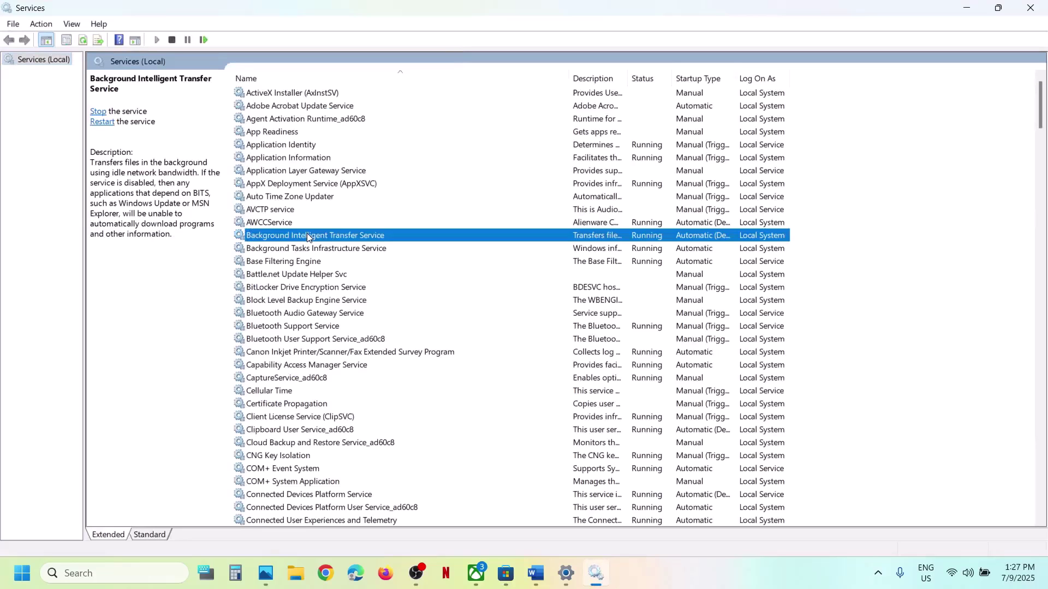
key(Home)
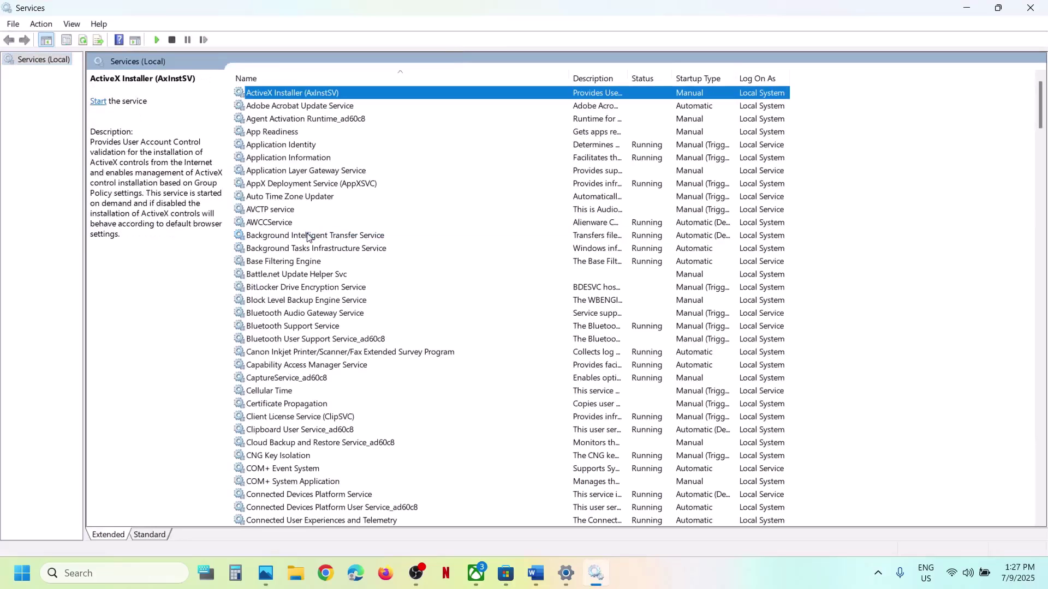
double_click(277, 133)
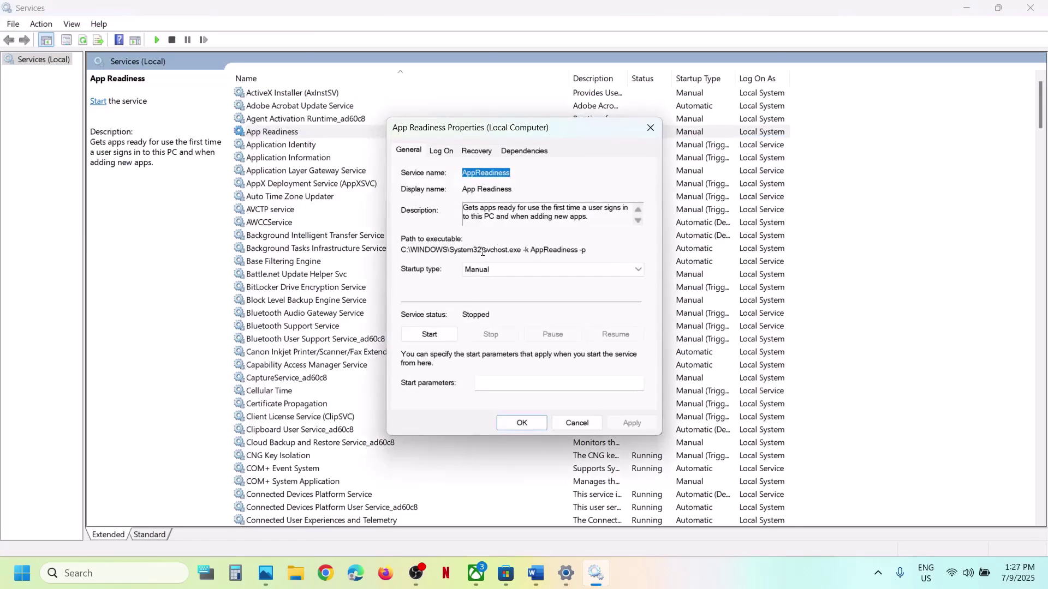
click(480, 270)
click(508, 289)
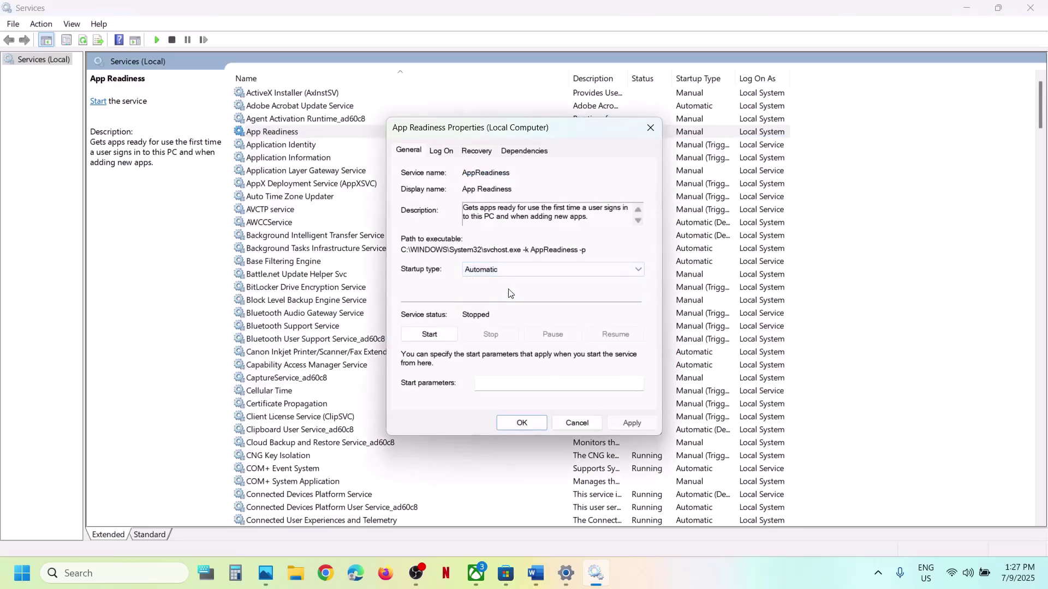
click(627, 423)
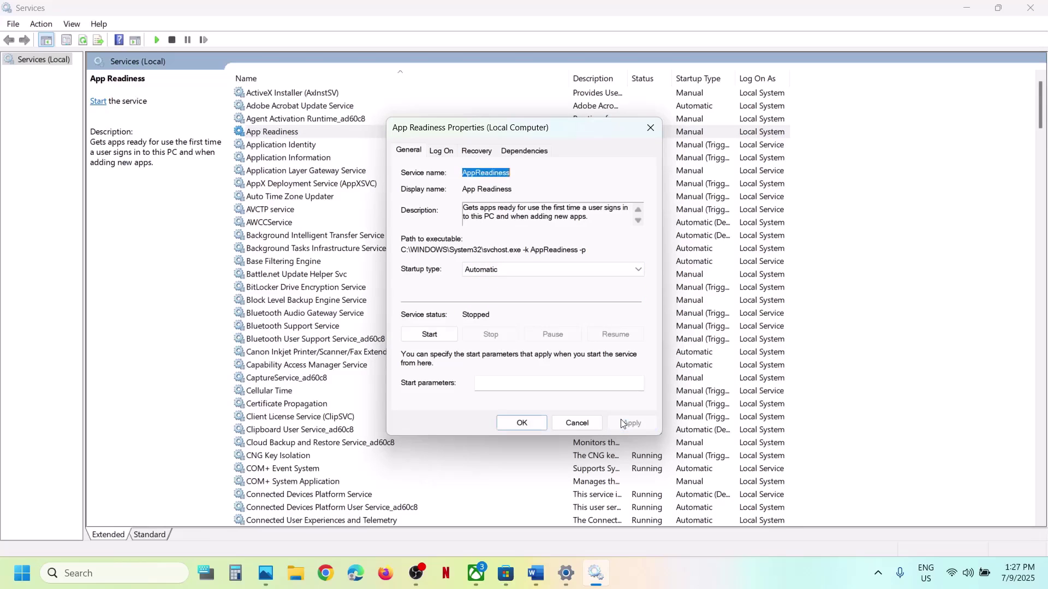
click(445, 339)
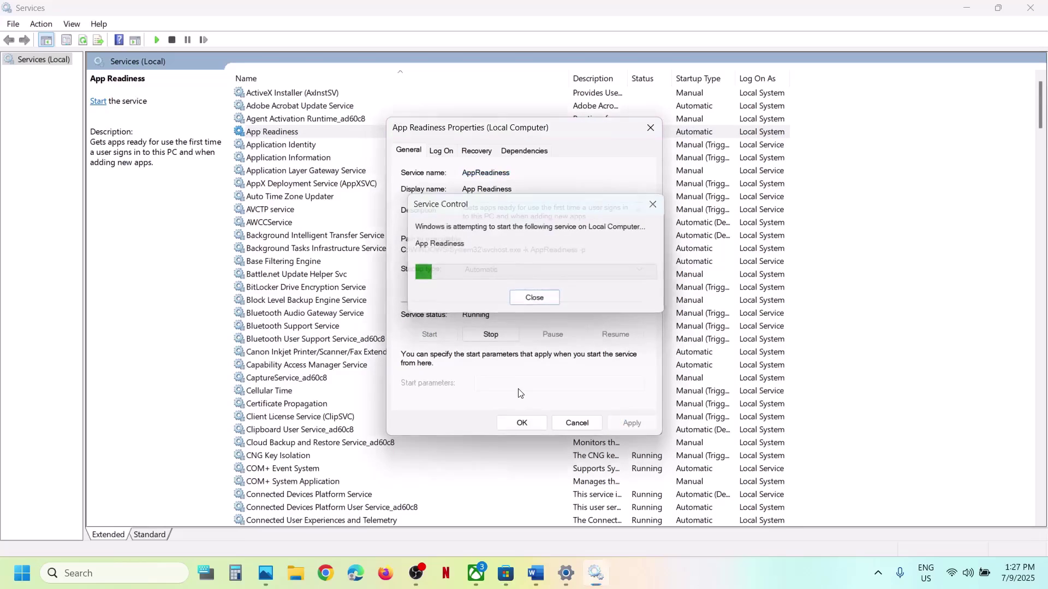
click(521, 424)
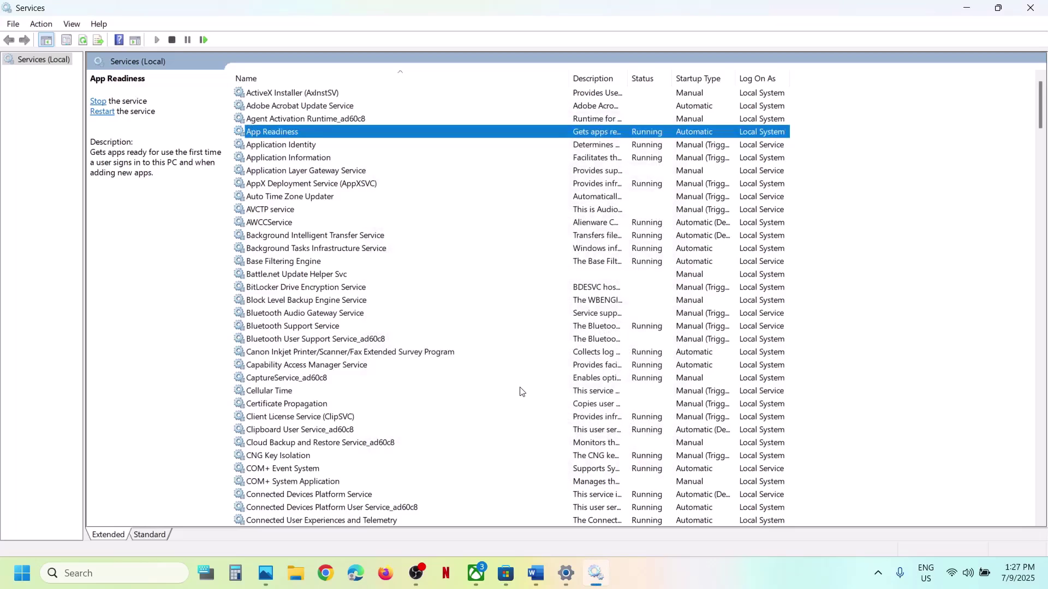
- Highlight the Run Update Troubleshooter step in the Word notes
mouse_move(529, 576)
click(545, 483)
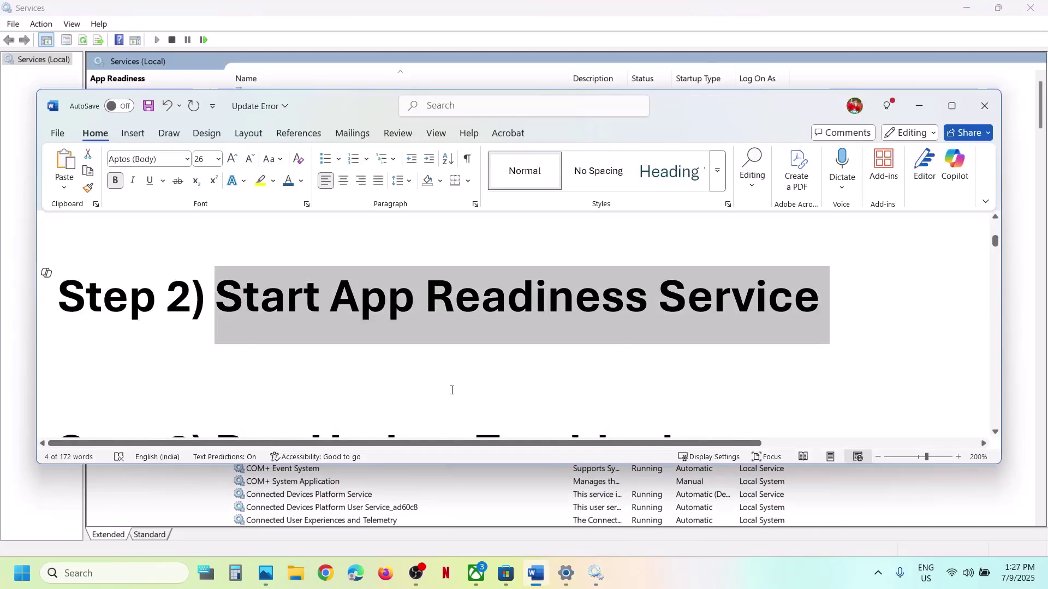
scroll(452, 390, down, 3)
scroll(451, 390, up, 2)
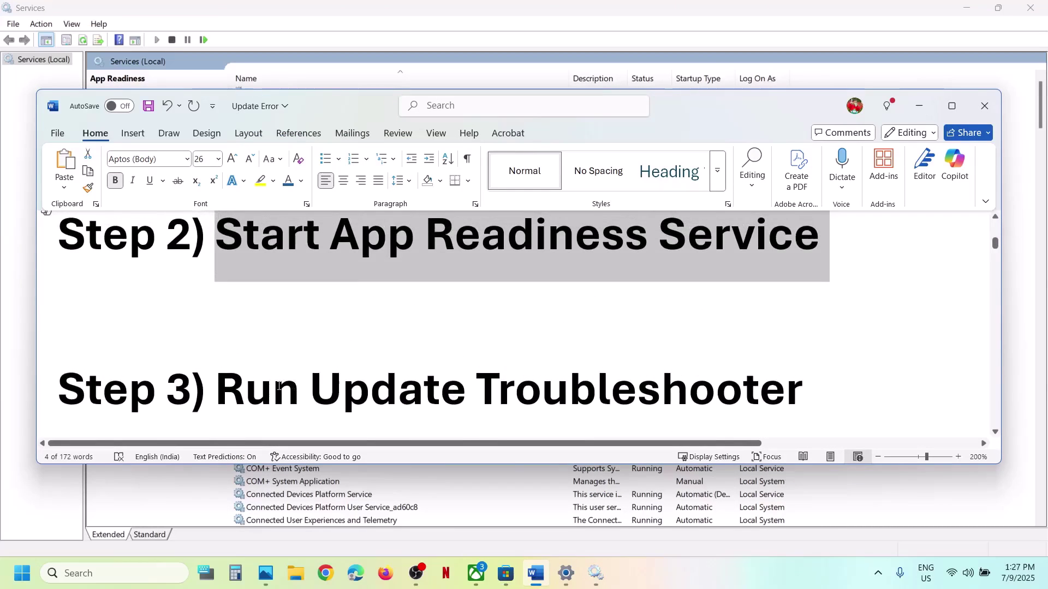
drag(278, 387, 707, 390)
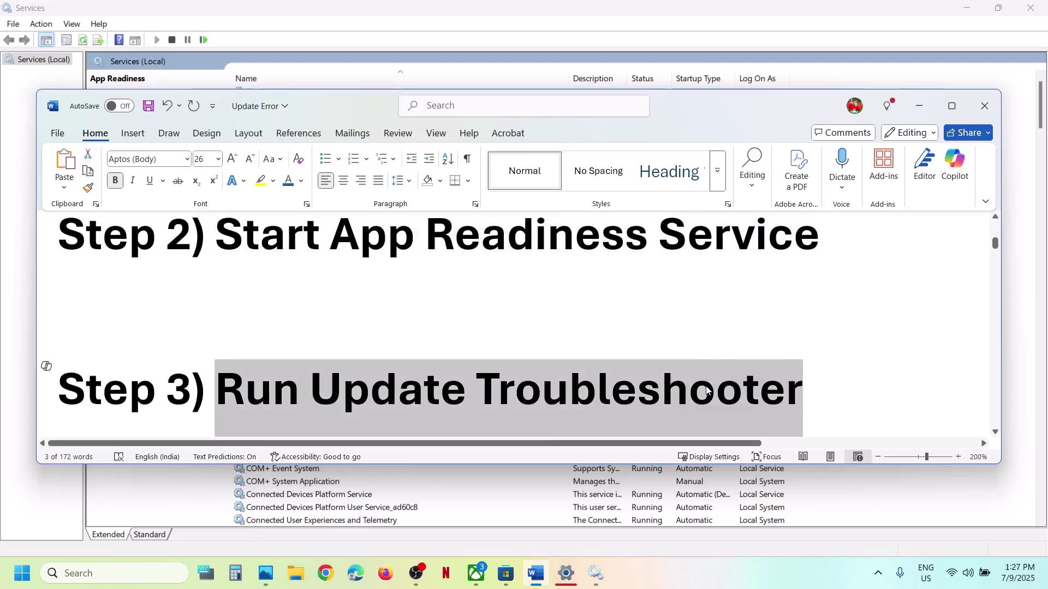
- Navigate Settings to System > Troubleshoot > Other troubleshooters
click(566, 573)
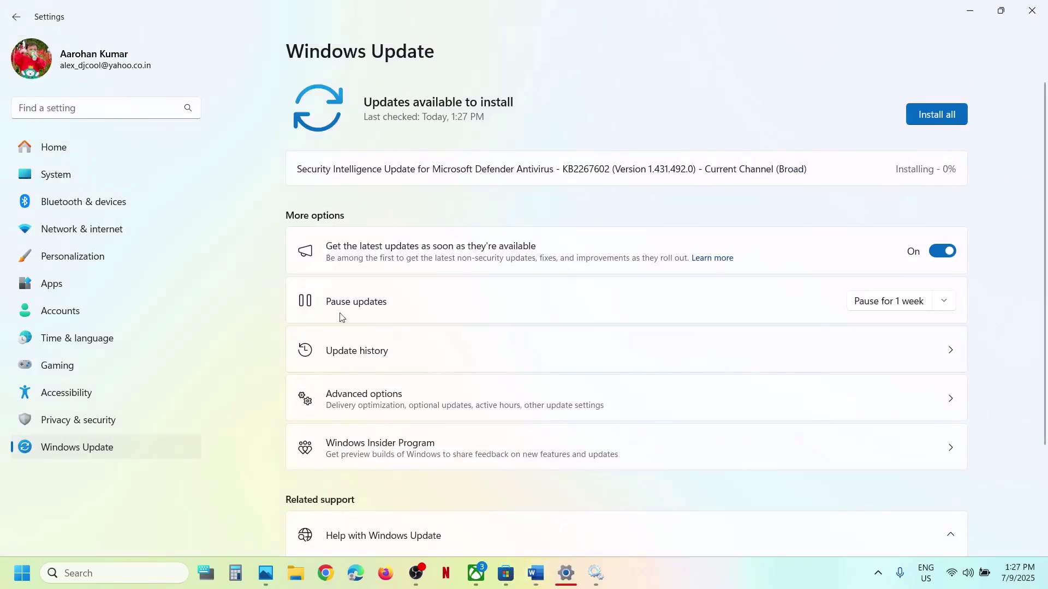
click(70, 180)
scroll(397, 227, down, 5)
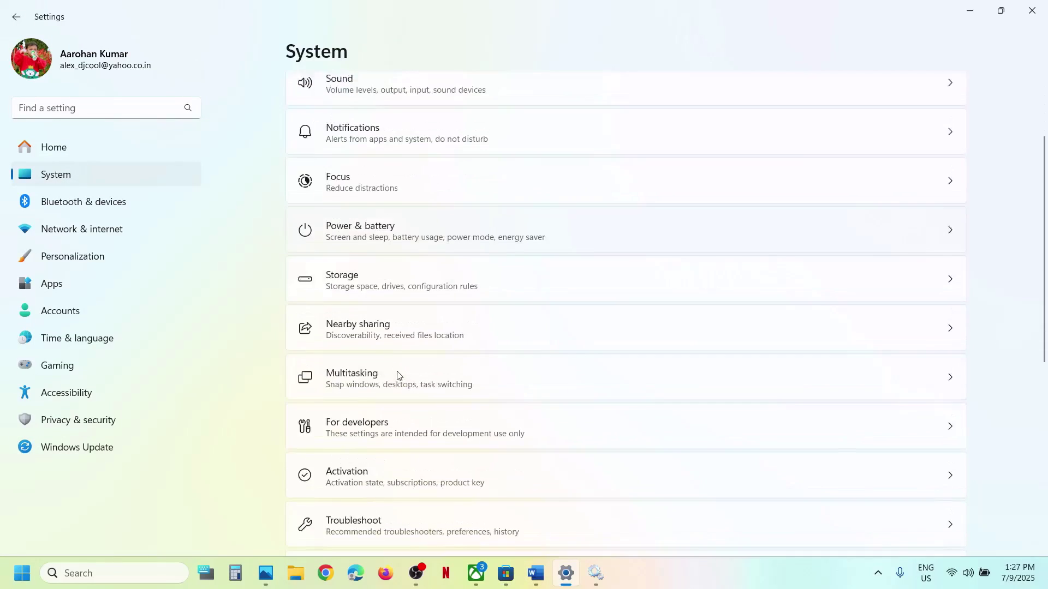
click(386, 388)
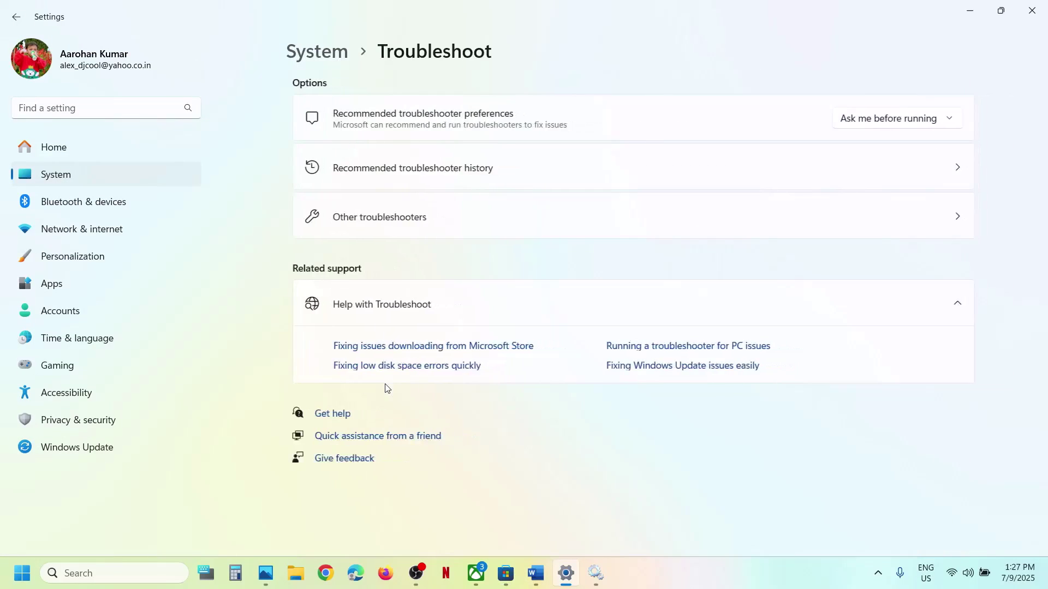
click(413, 219)
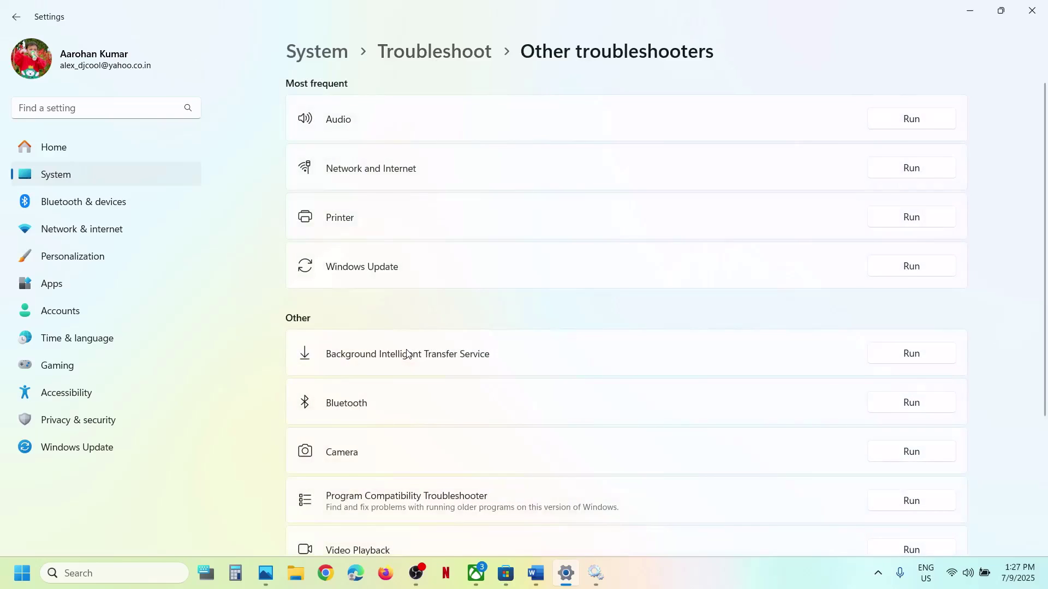
scroll(407, 352, down, 1)
scroll(363, 285, up, 1)
- Run the Windows Update troubleshooter for 'I can't download, install, or uninstall an update' and approve the diagnostic
click(911, 268)
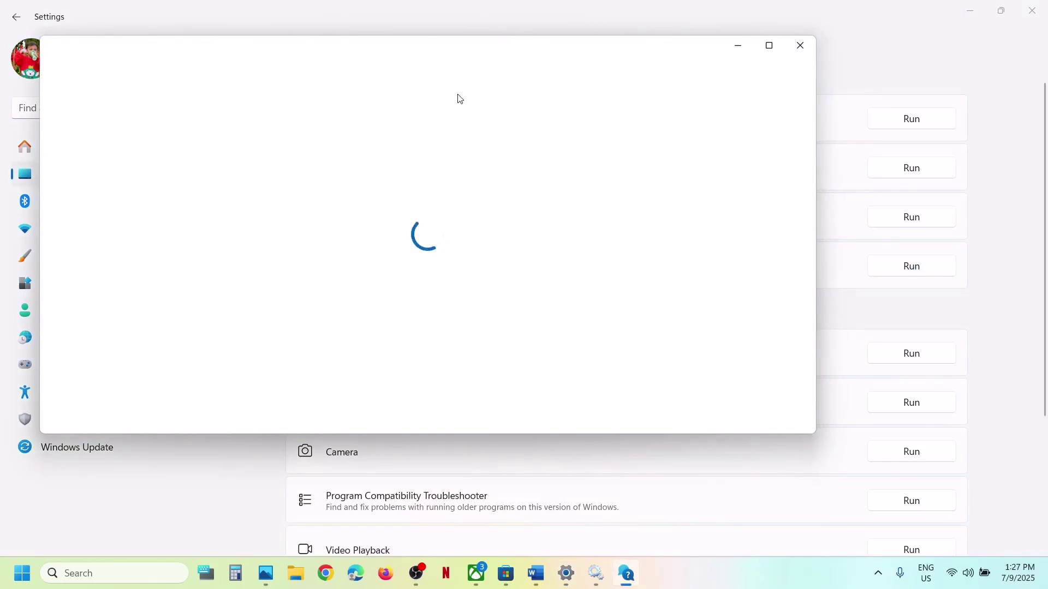
drag(404, 55, 510, 93)
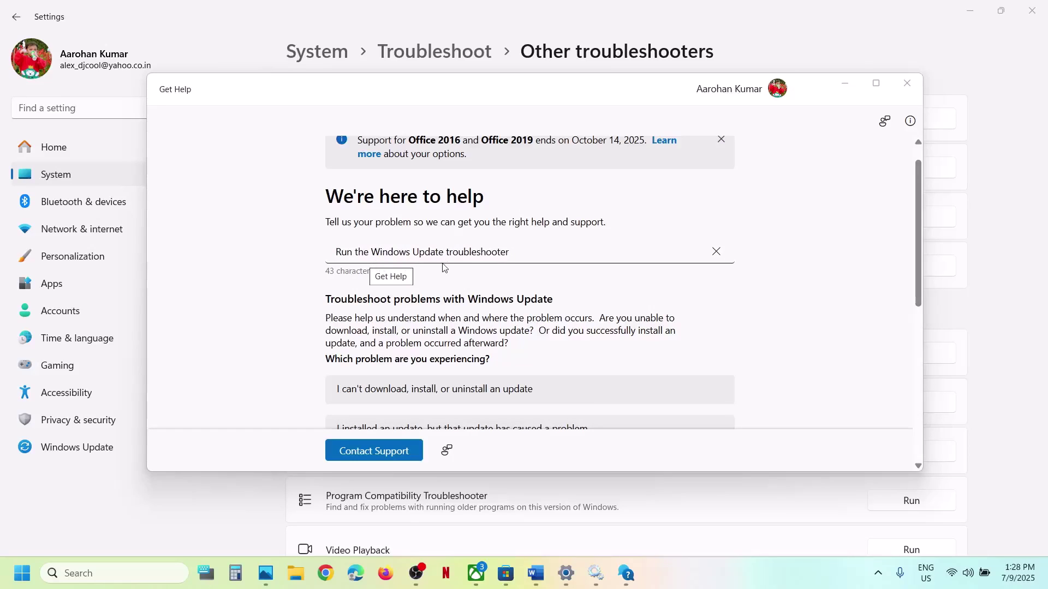
scroll(470, 316, down, 2)
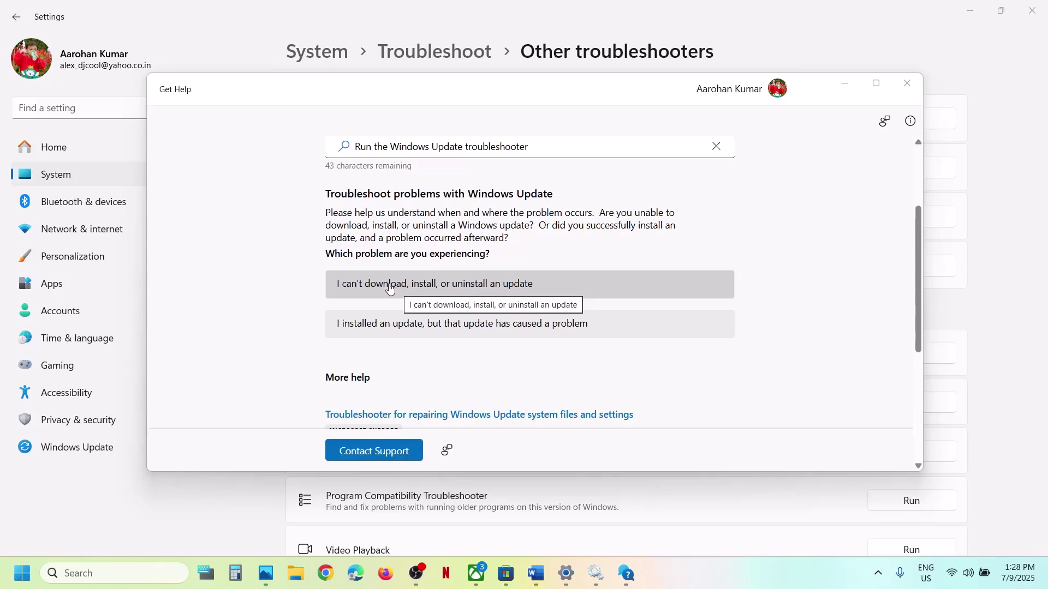
click(390, 289)
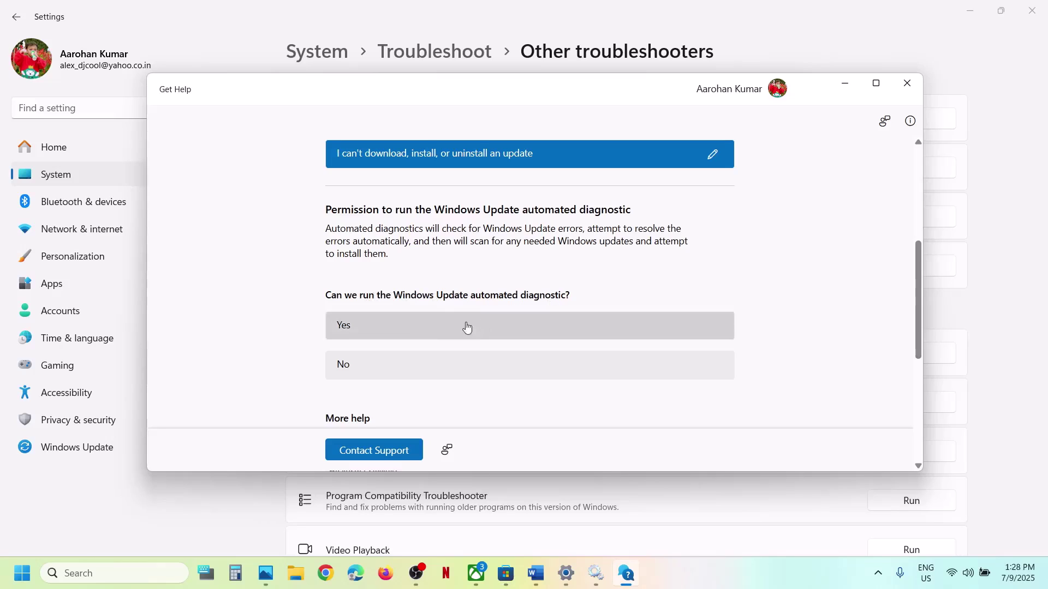
click(402, 326)
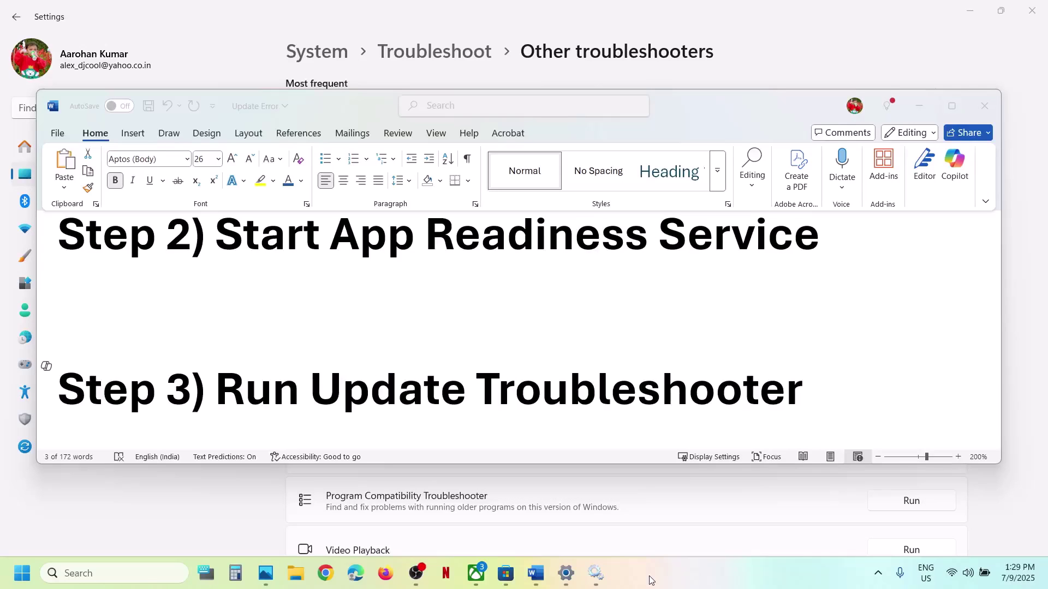
scroll(494, 357, down, 5)
scroll(494, 357, down, 1)
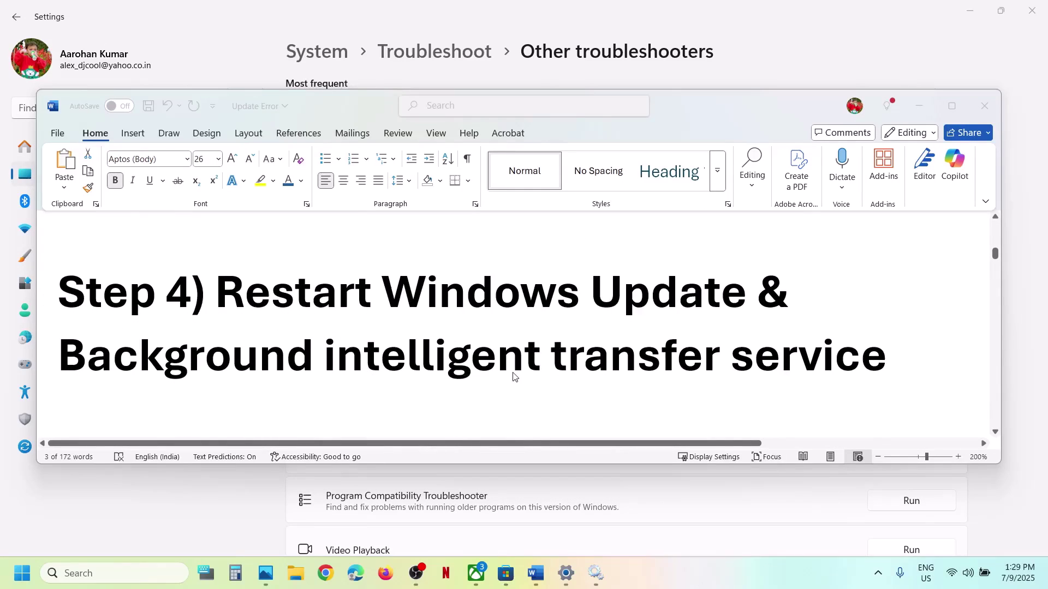
- Search Windows for 'services'
click(757, 81)
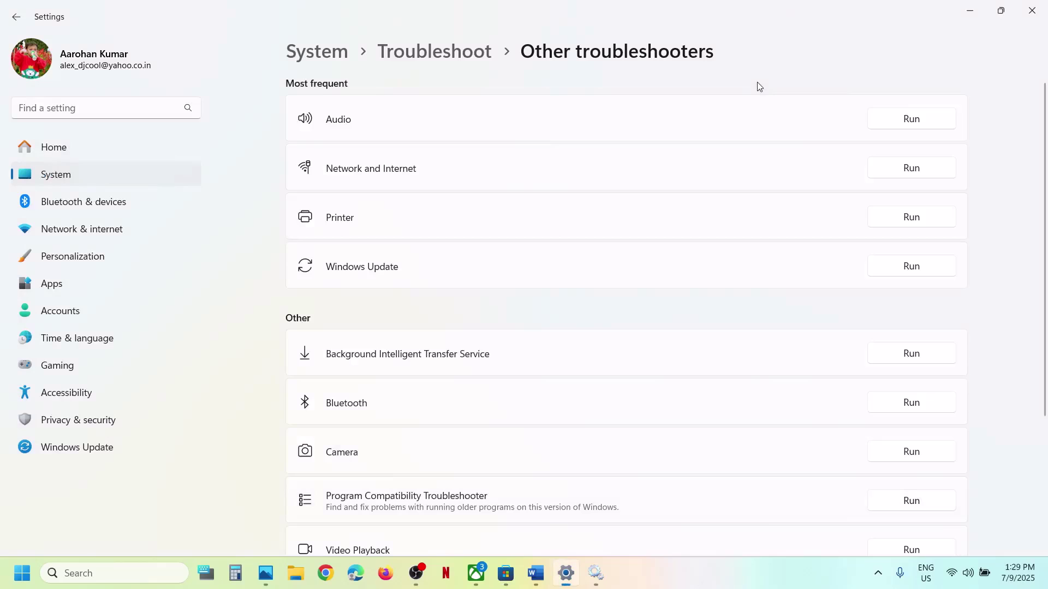
click(145, 570)
text(servic)
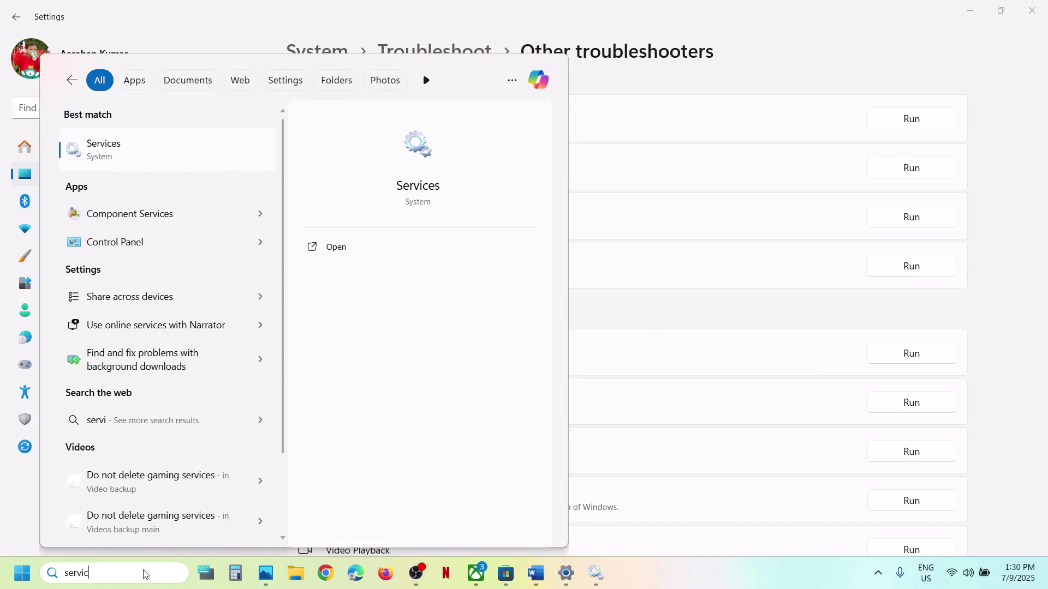
text(es)
- Set the Windows Update service's startup type to Automatic and apply it
key(Escape)
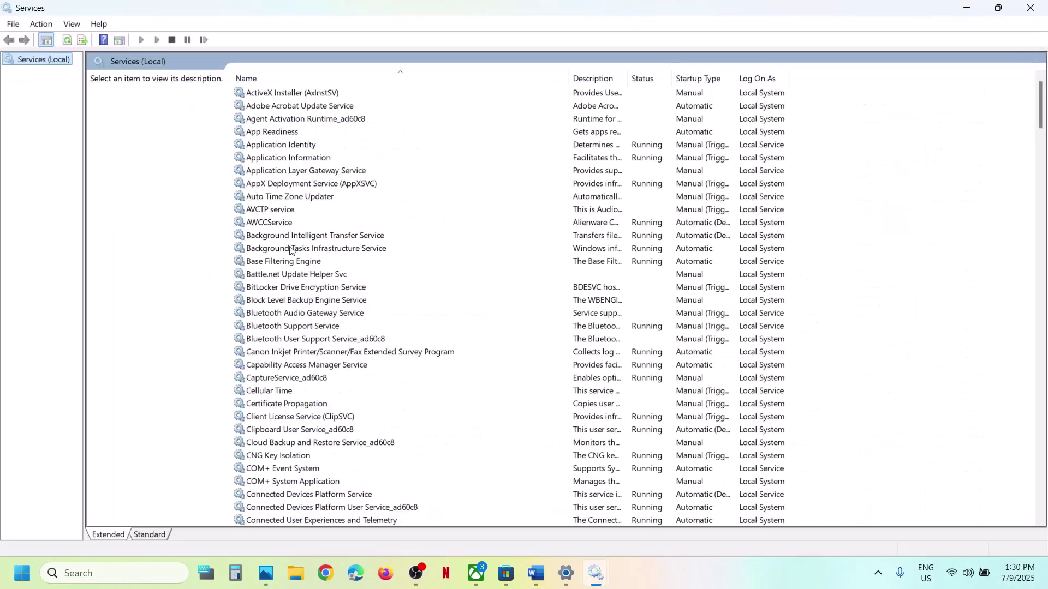
click(336, 391)
key(w)
scroll(337, 401, down, 8)
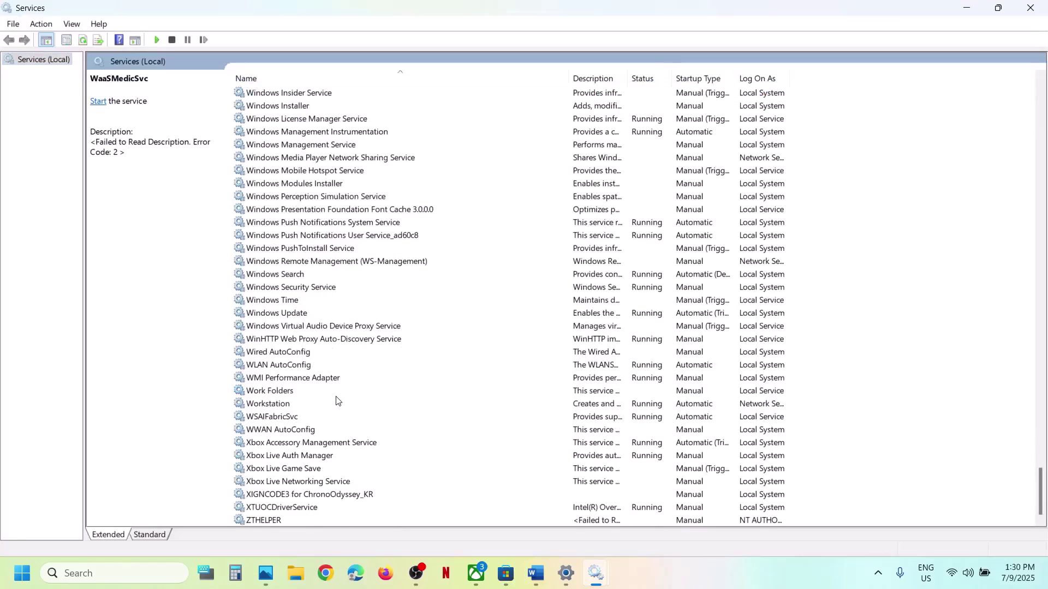
click(309, 313)
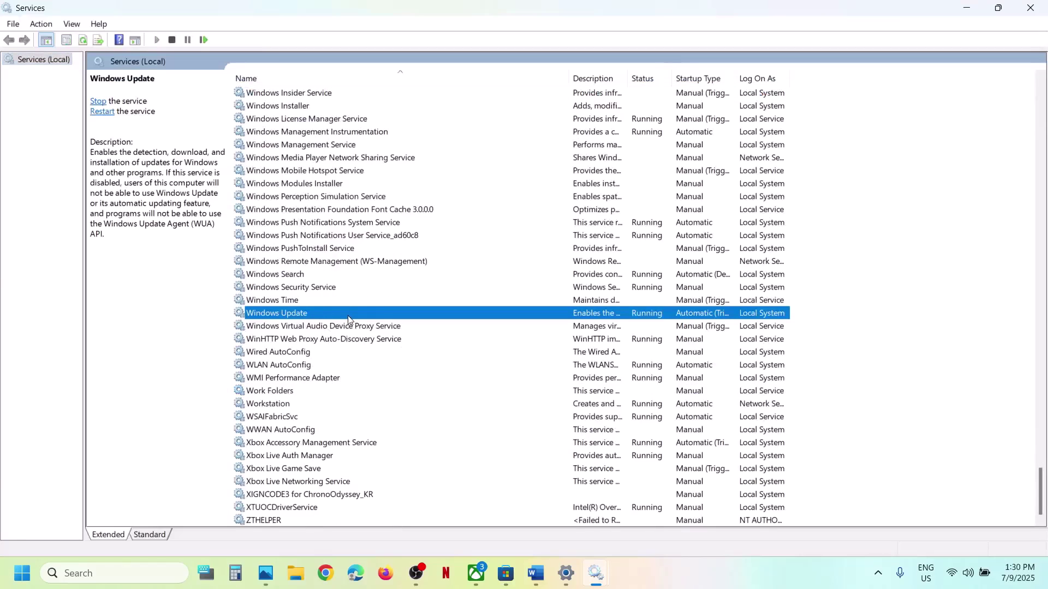
double_click(348, 320)
click(510, 270)
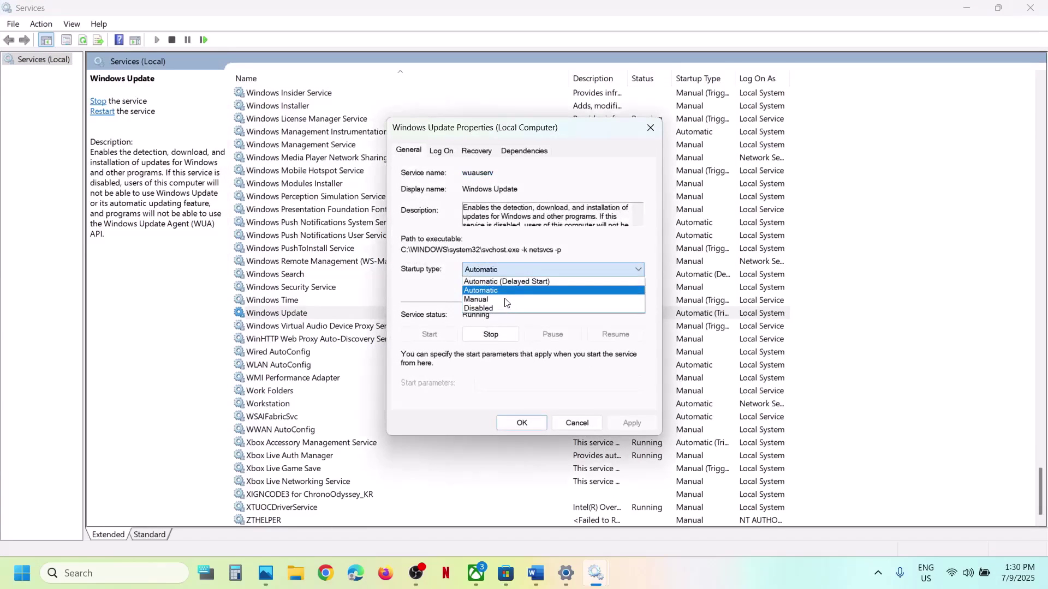
click(505, 290)
click(632, 423)
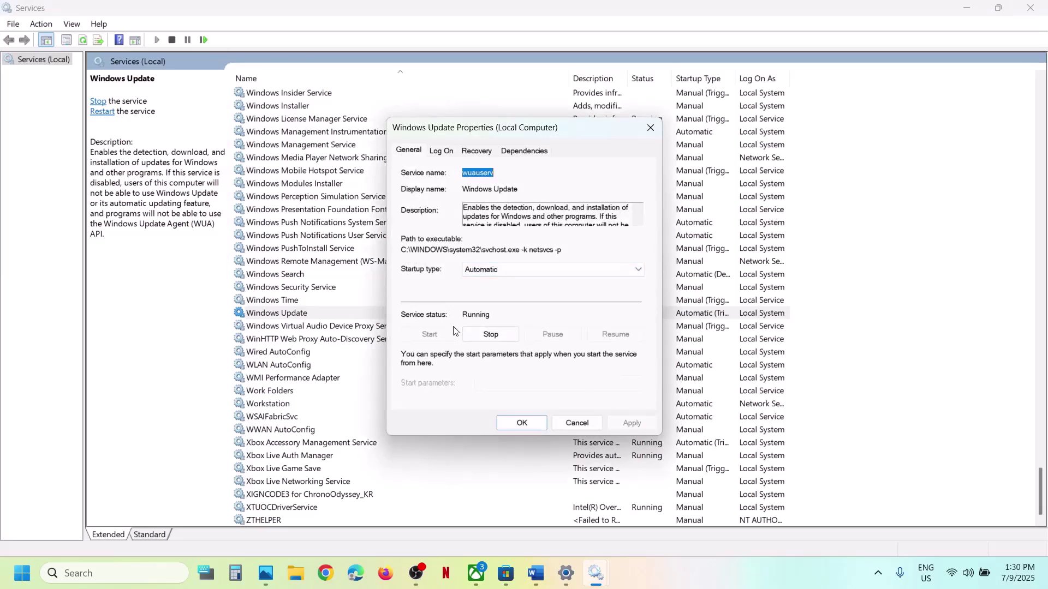
click(508, 423)
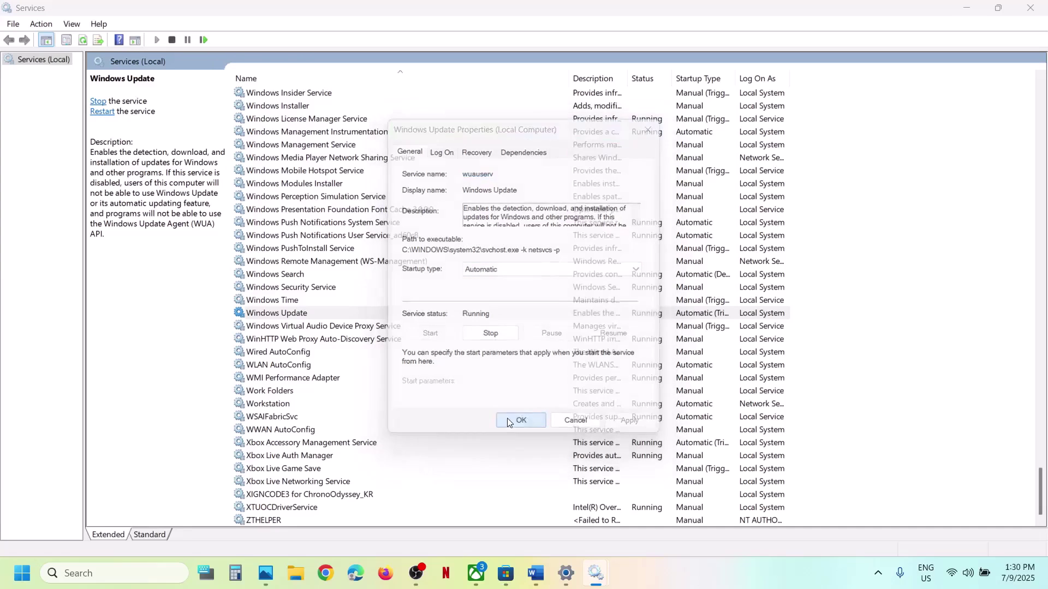
- Restart the Windows Update service
right_click(283, 313)
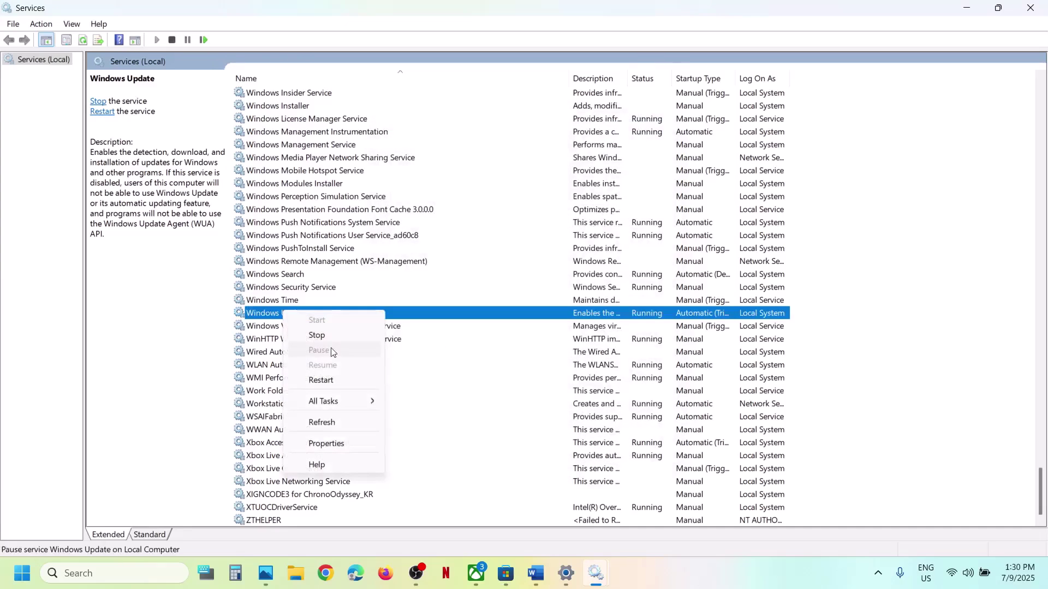
click(328, 380)
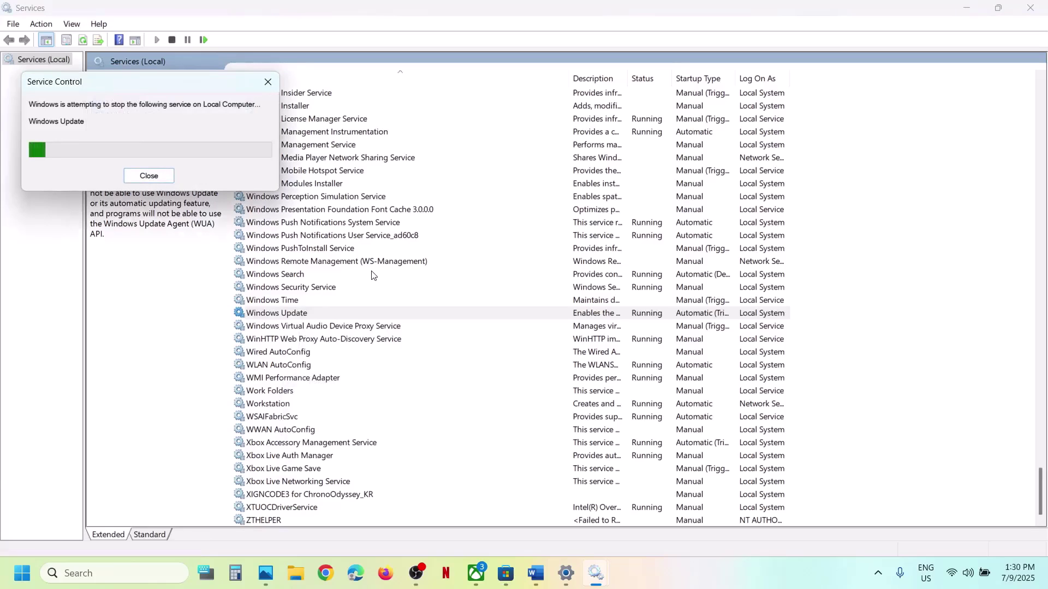
click(336, 285)
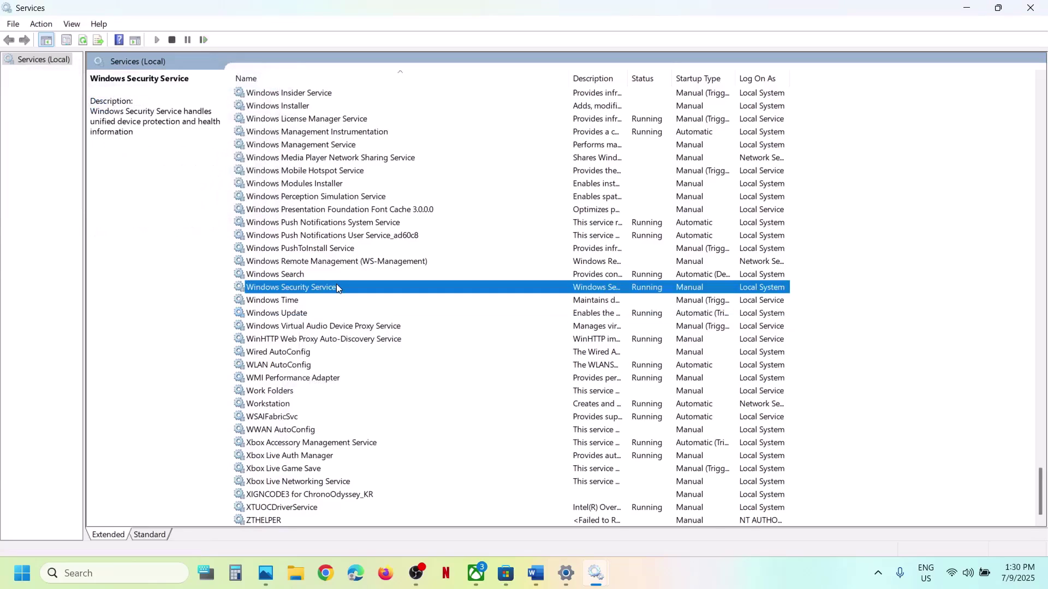
- Change Background Intelligent Transfer Service startup from Delayed Start to Automatic
key(b)
scroll(338, 289, up, 4)
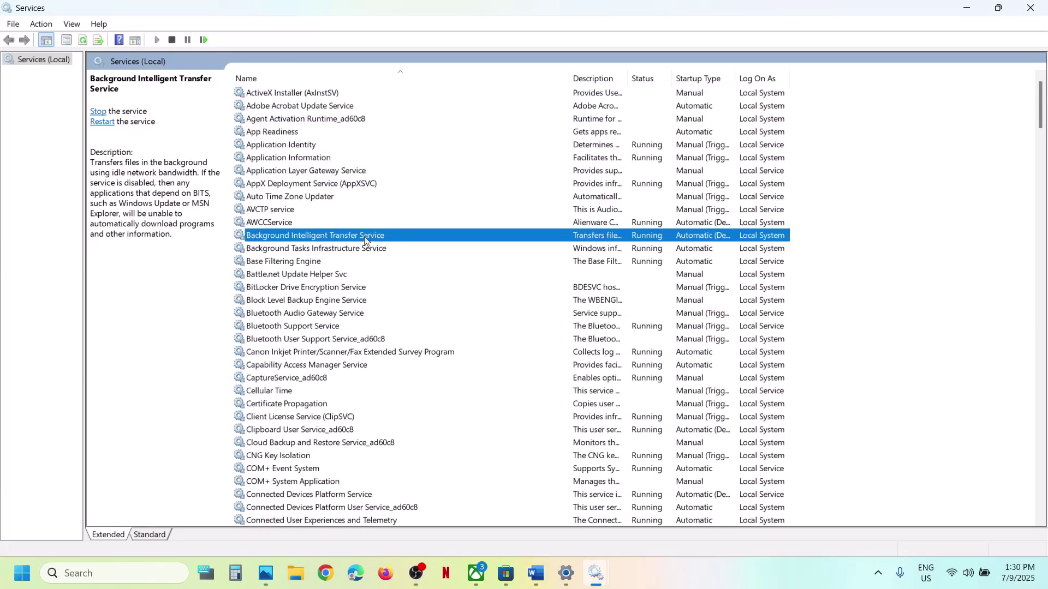
double_click(457, 242)
click(499, 270)
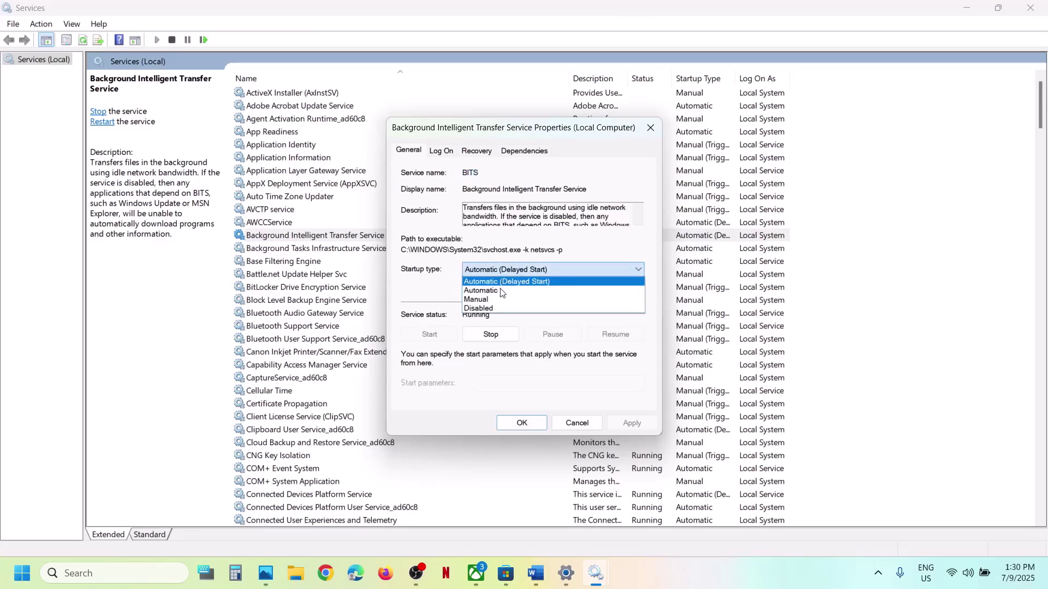
click(500, 292)
click(631, 422)
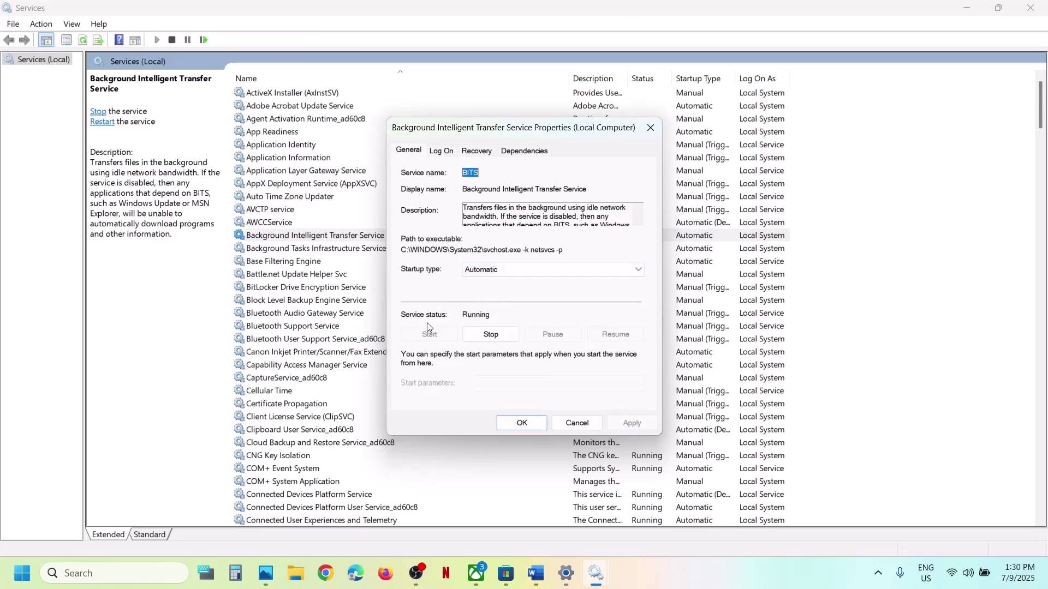
click(519, 422)
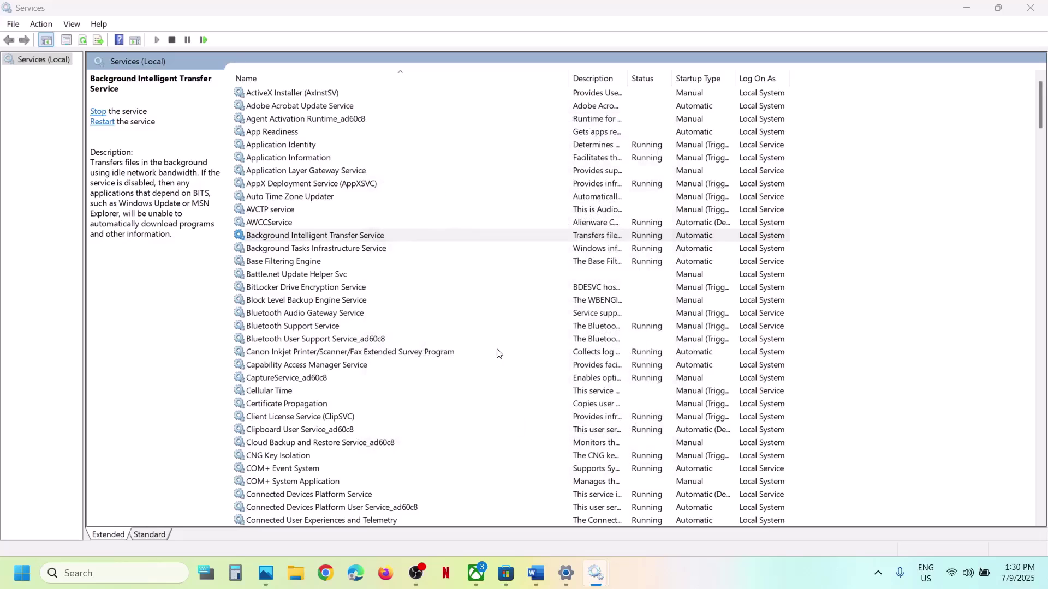
- Restart the Background Intelligent Transfer Service
click(350, 239)
right_click(386, 236)
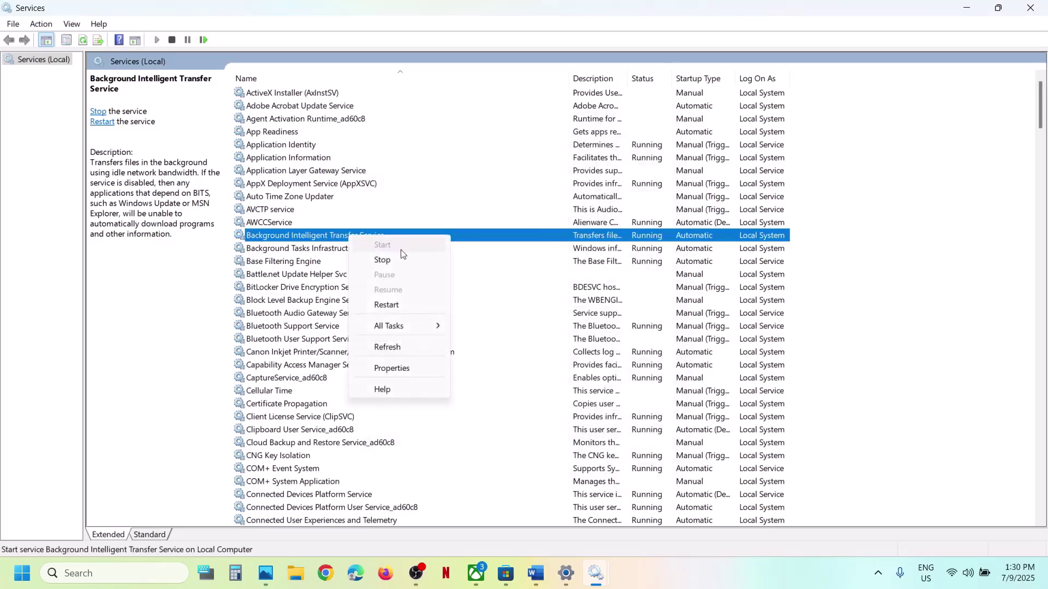
click(401, 305)
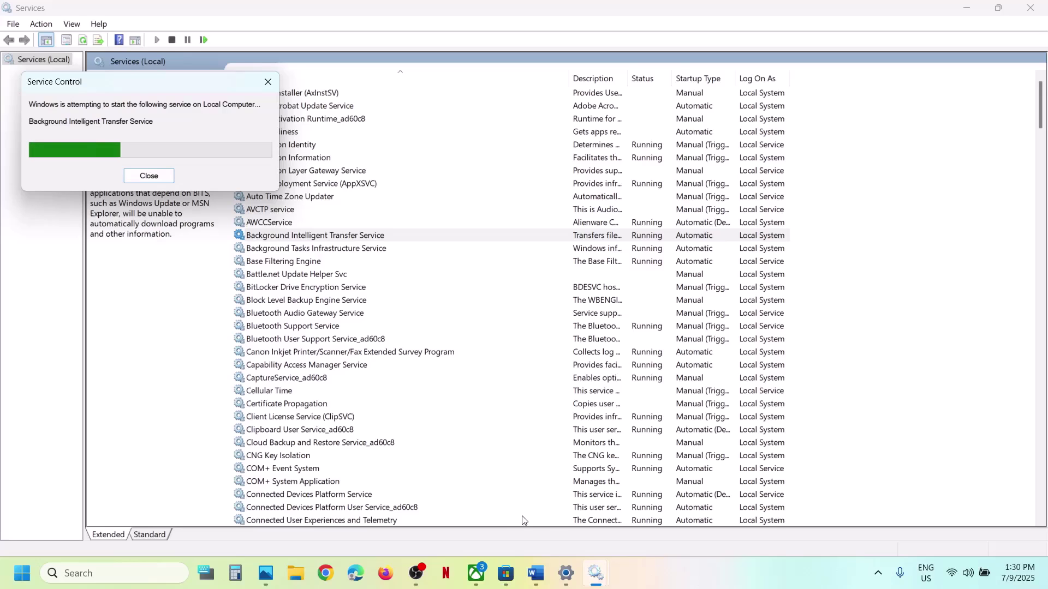
- Maximize the Word notes and copy the Windows 11 download link under Step 5
click(536, 573)
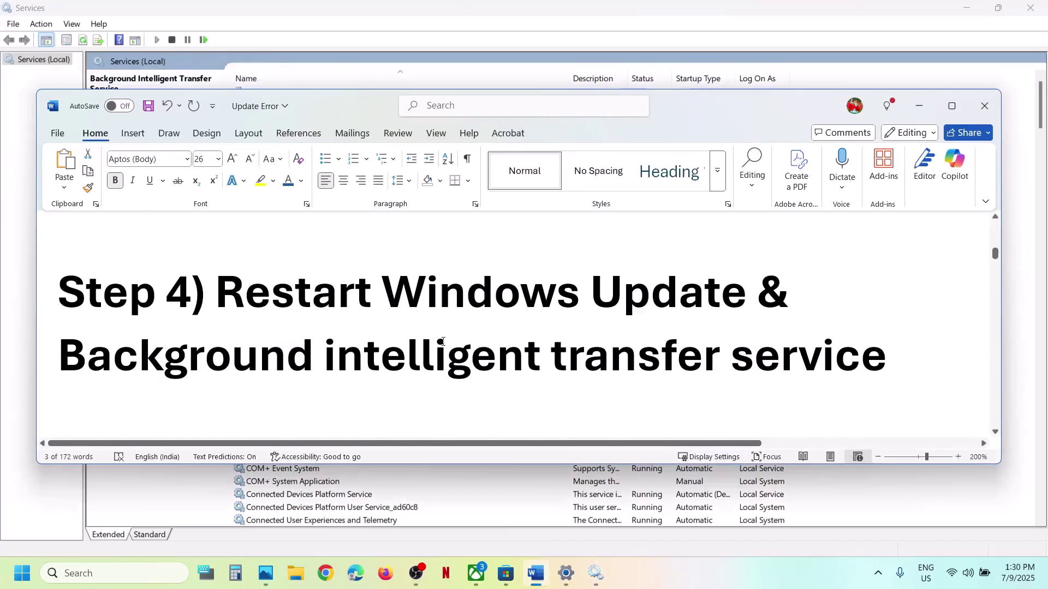
scroll(443, 341, down, 8)
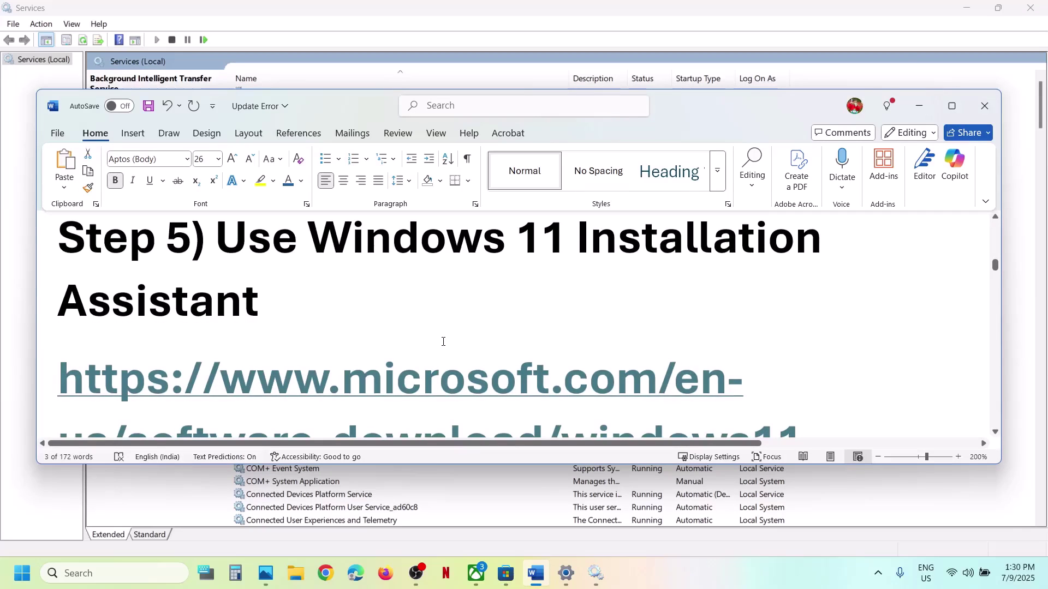
click(951, 105)
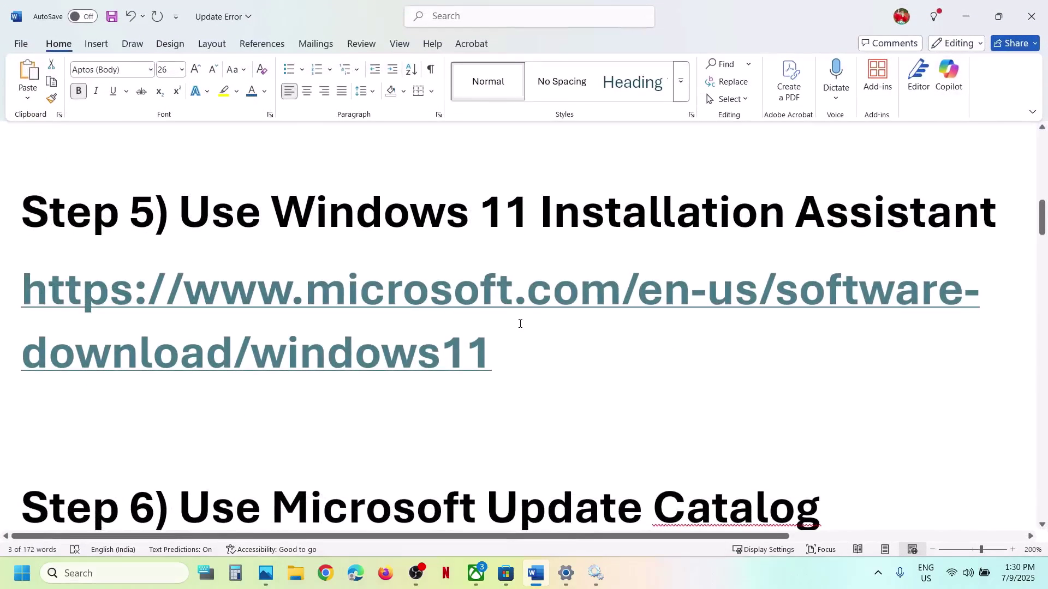
scroll(520, 324, up, 1)
drag(504, 402, 27, 347)
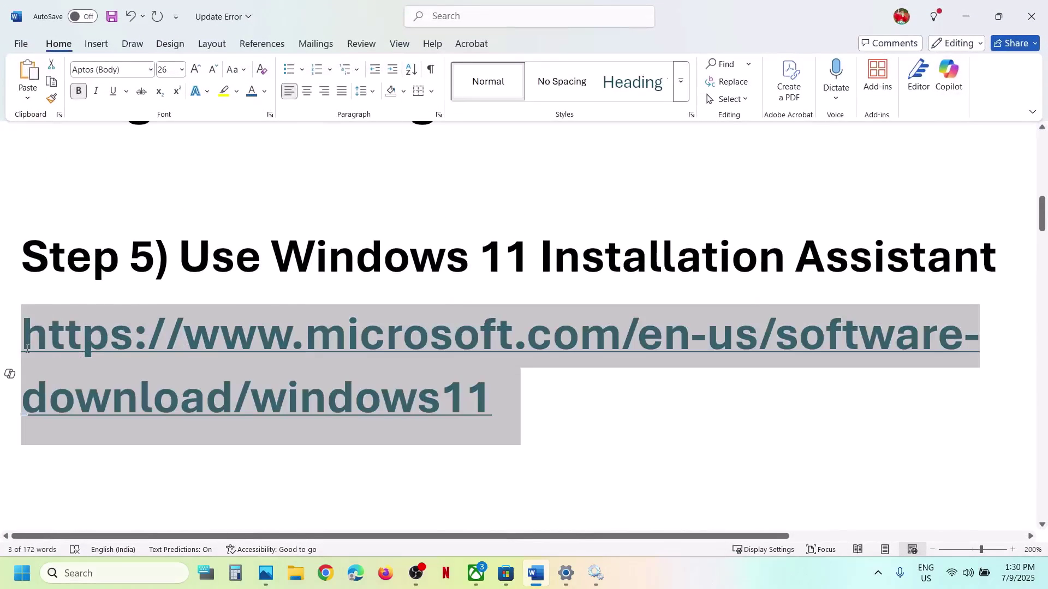
right_click(27, 348)
click(77, 282)
click(326, 572)
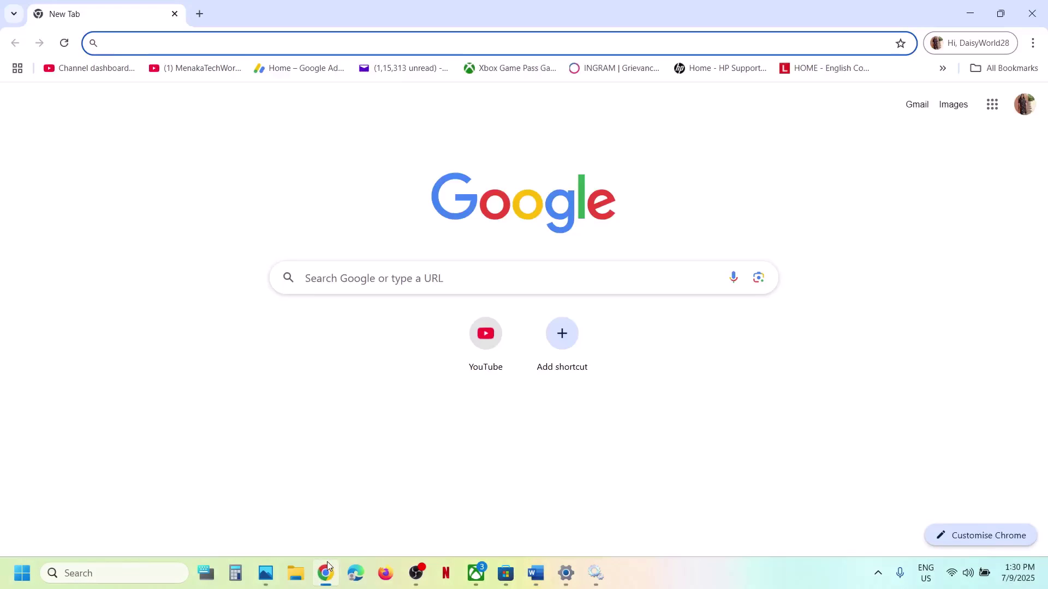
- Load the pasted Windows 11 download page and download the Installation Assistant
key(ctrl+v)
key(Return)
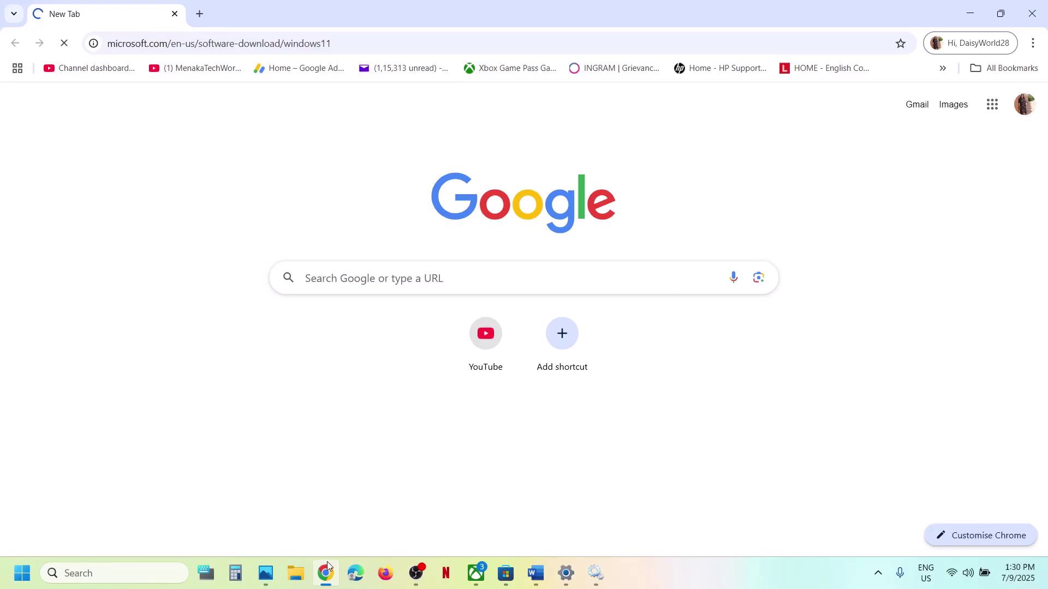
scroll(291, 411, down, 2)
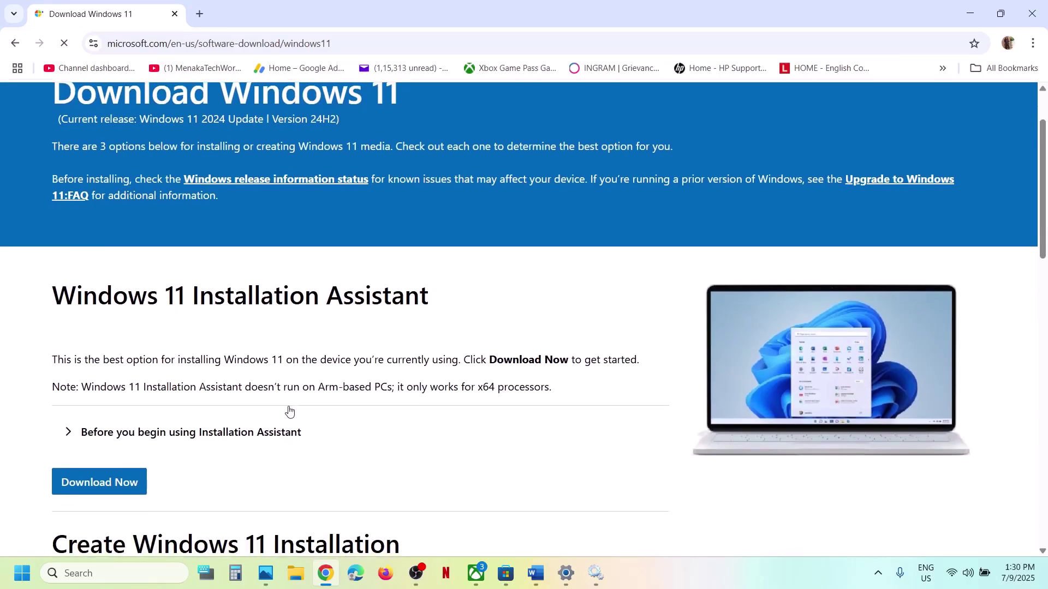
scroll(224, 315, down, 1)
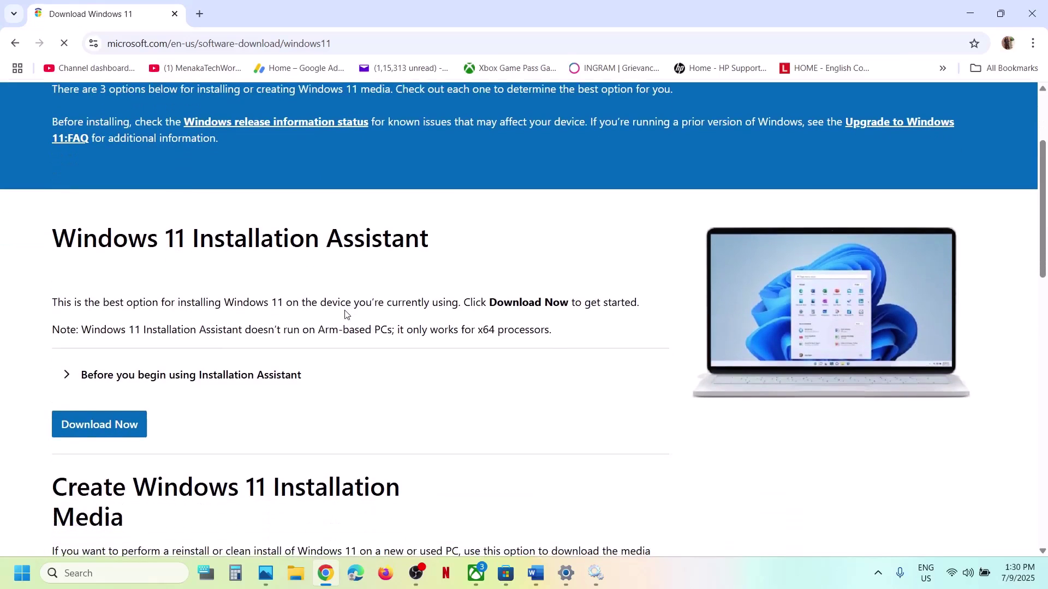
click(86, 428)
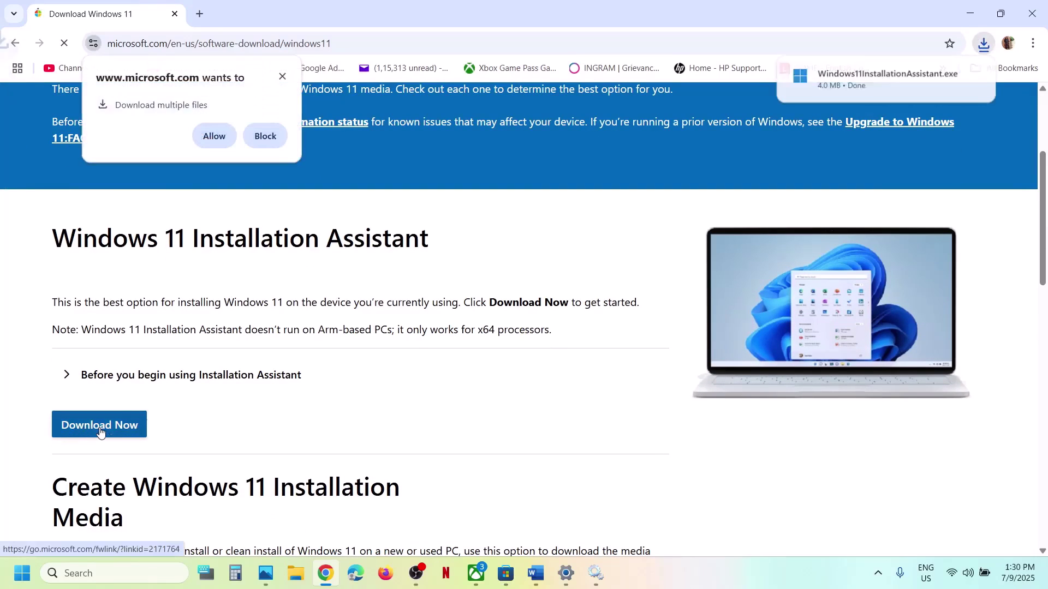
- Run Windows11InstallationAssistant.exe with admin approval and close it after it reports Windows 11 is current
click(840, 79)
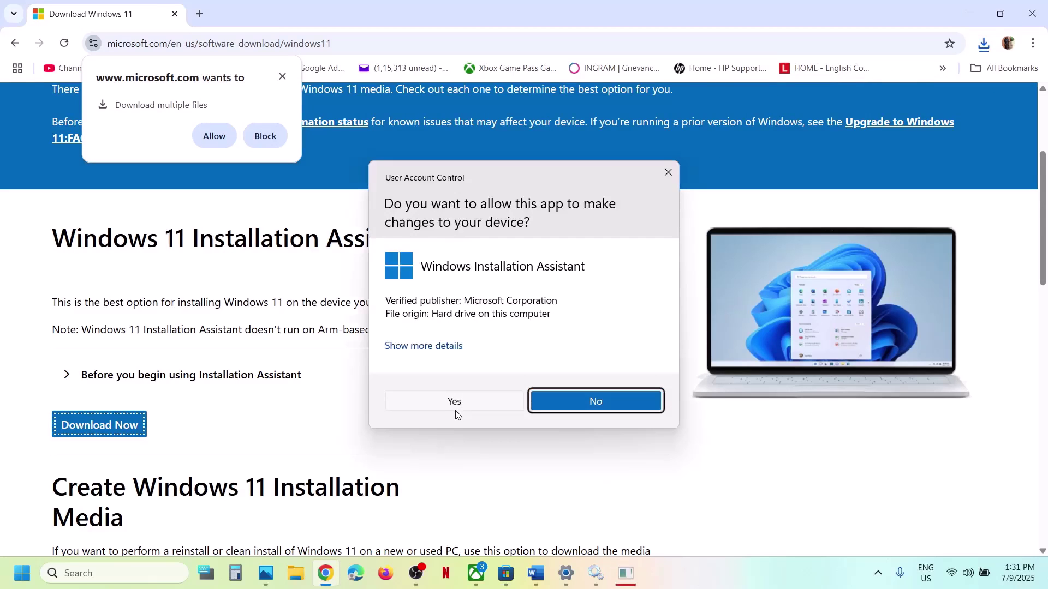
click(455, 413)
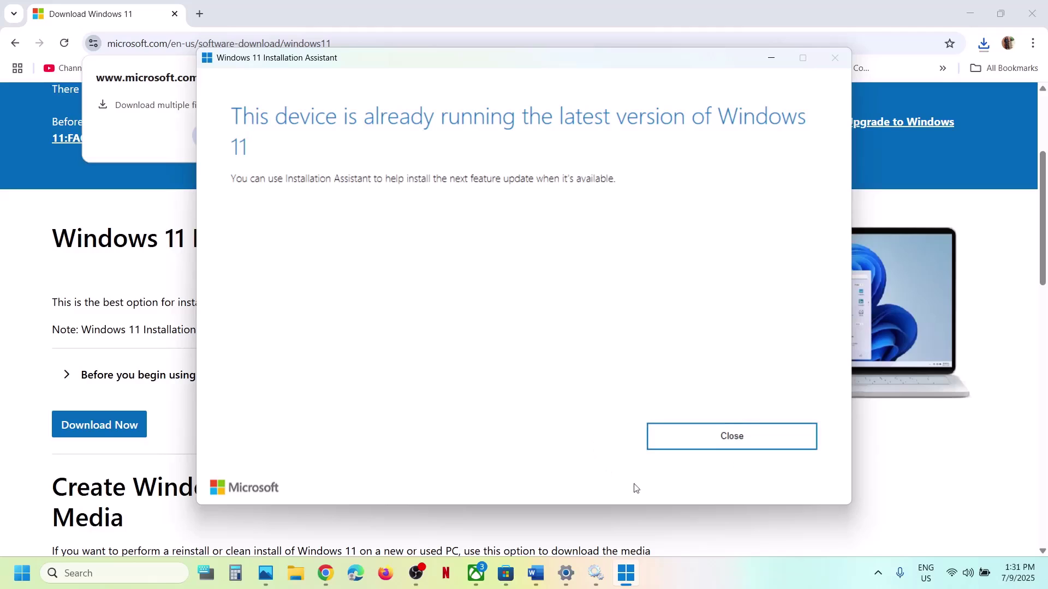
click(176, 450)
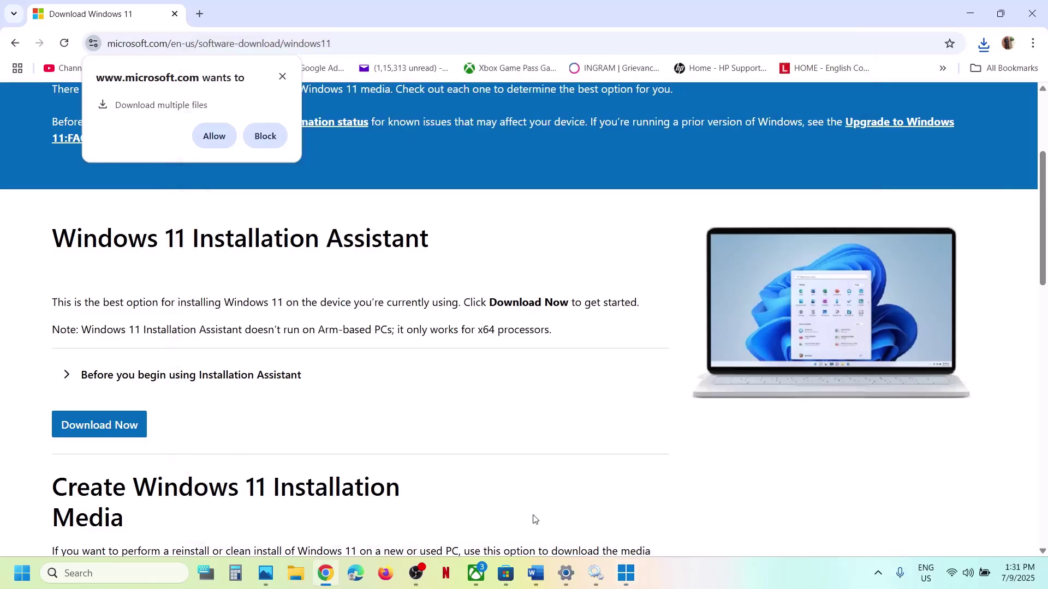
- Copy the Update Catalog link from the Word notes and open it in a new Chrome tab
click(536, 573)
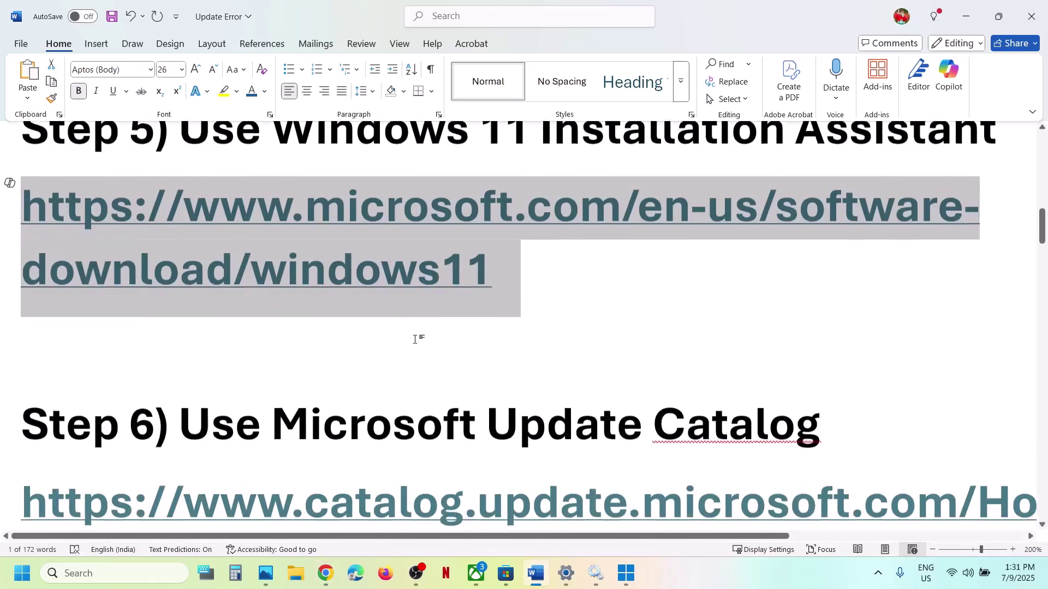
scroll(415, 339, down, 2)
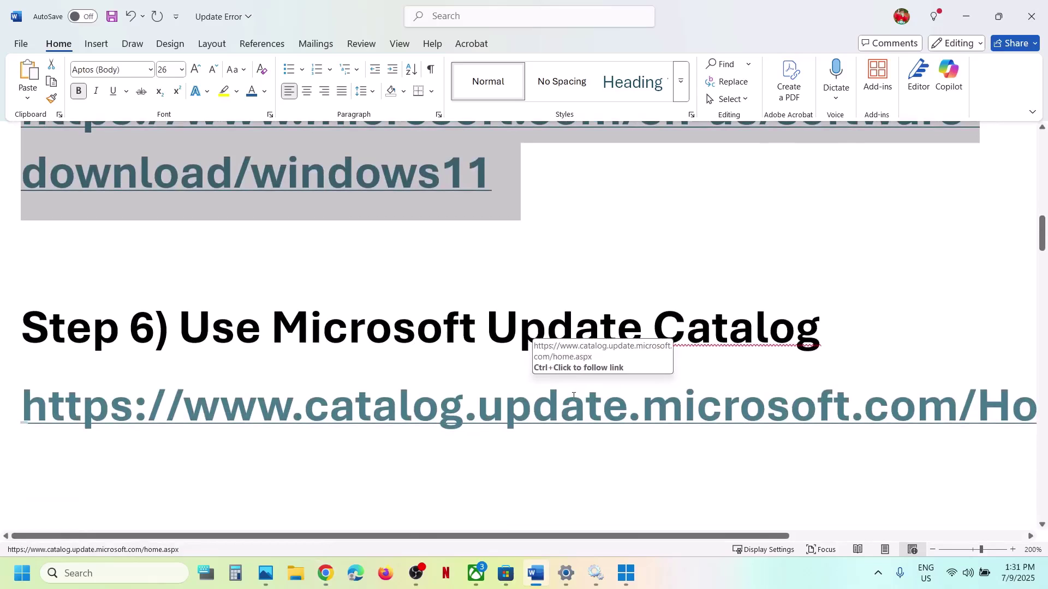
triple_click(567, 405)
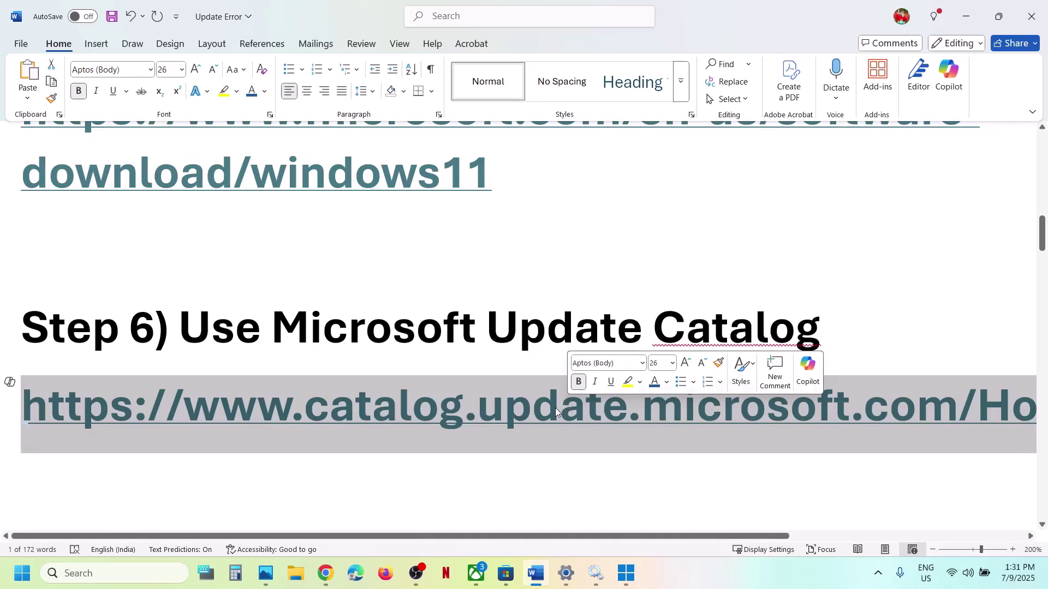
right_click(555, 407)
click(590, 131)
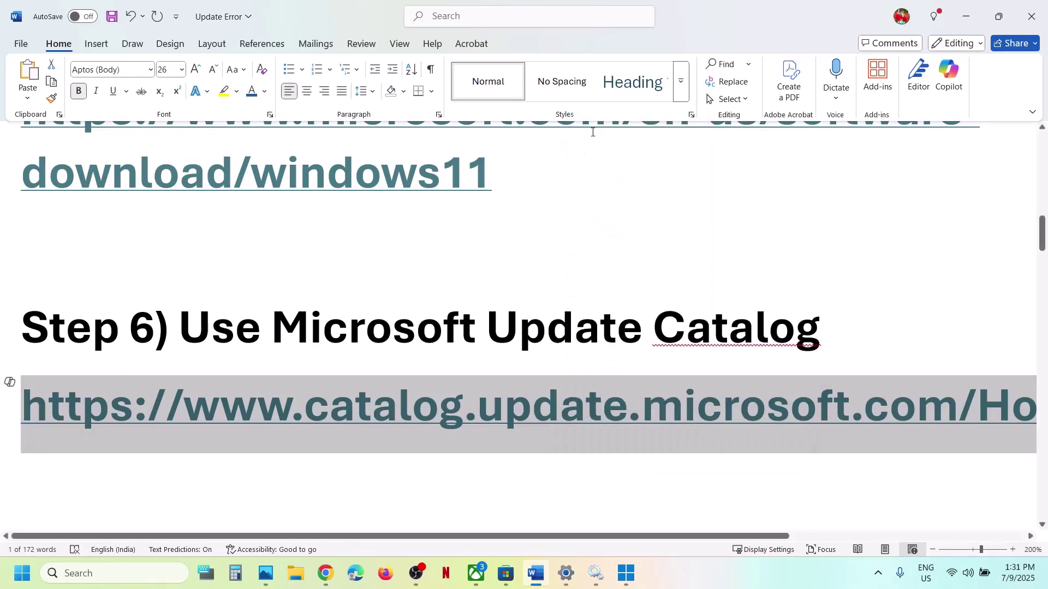
click(326, 572)
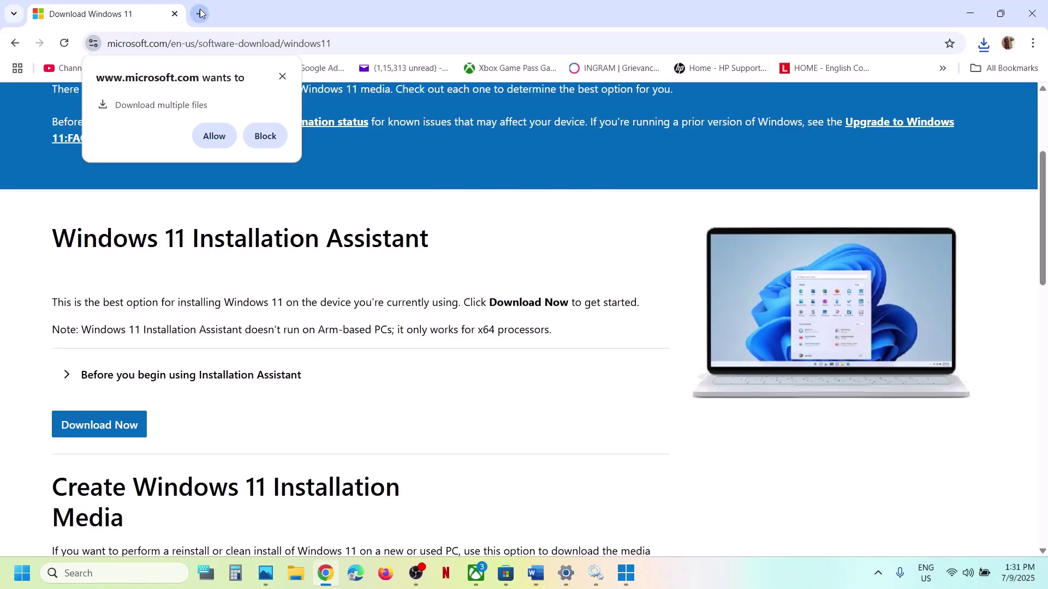
click(203, 13)
key(ctrl+v)
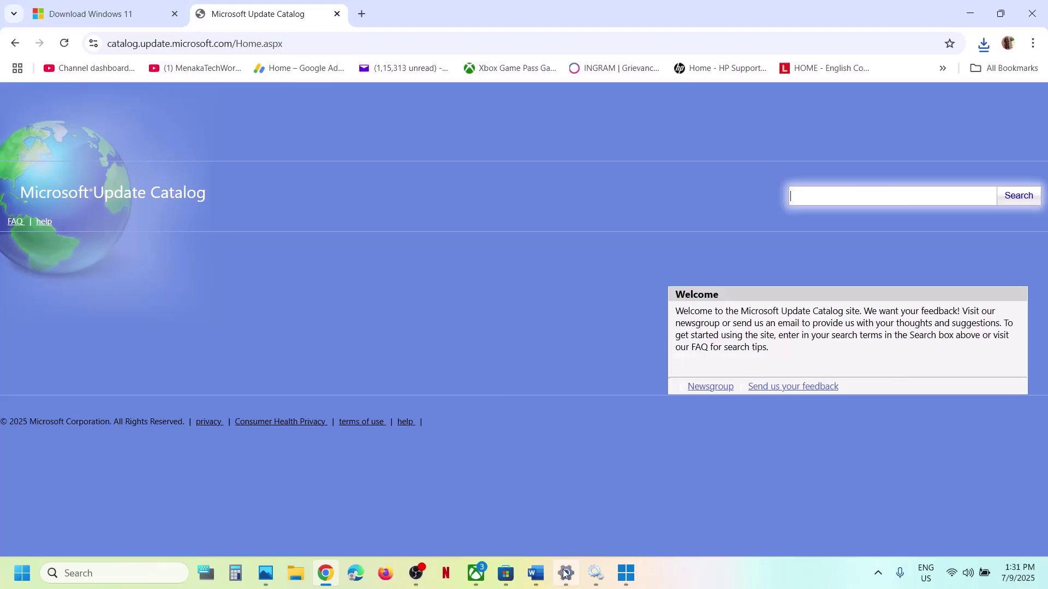
- Show Windows Update history in Settings and select the newest update's number, KB5062553
click(565, 573)
click(126, 457)
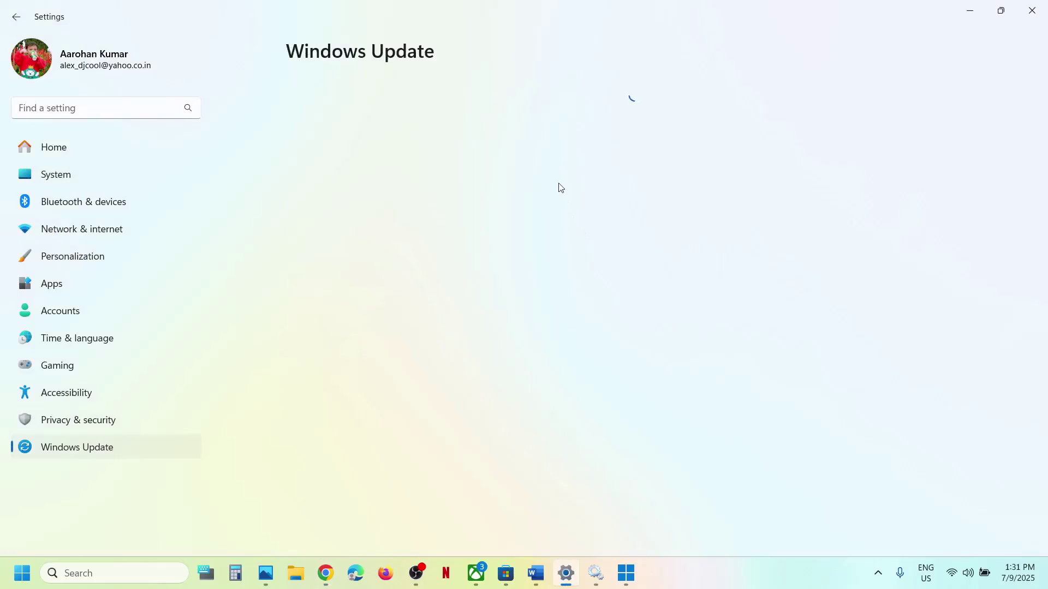
click(400, 299)
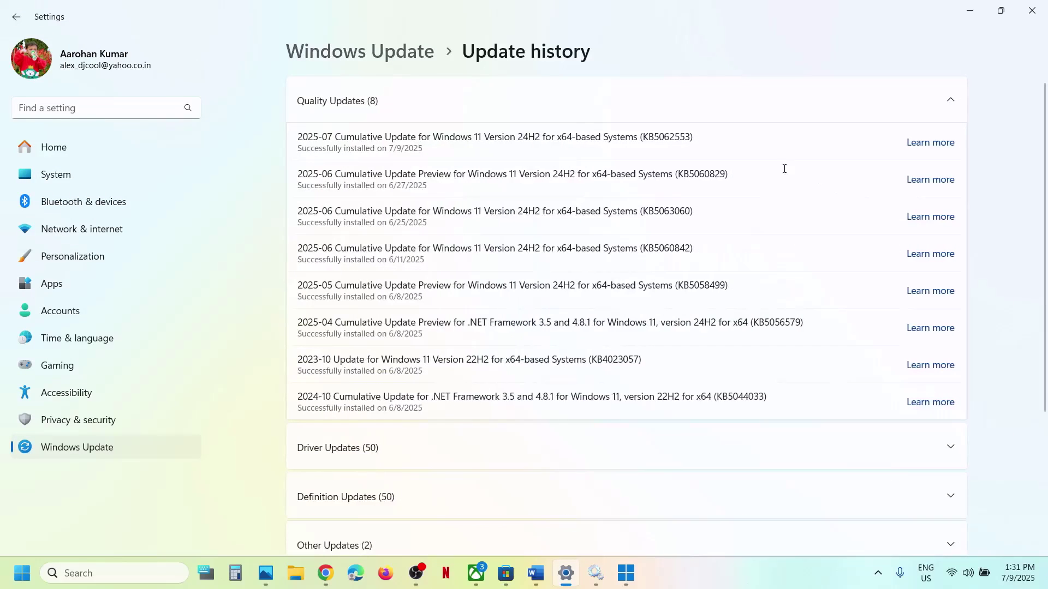
double_click(681, 142)
click(681, 142)
- Search the Update Catalog for KB5062553, listing its three 2025-07 cumulative update packages
click(325, 573)
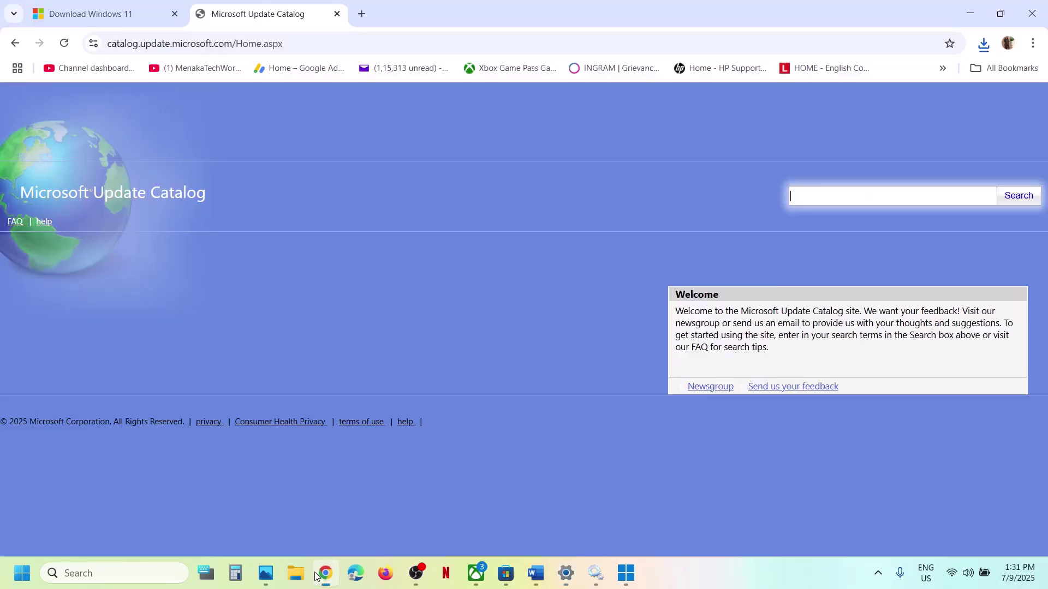
key(ctrl+v)
click(1018, 196)
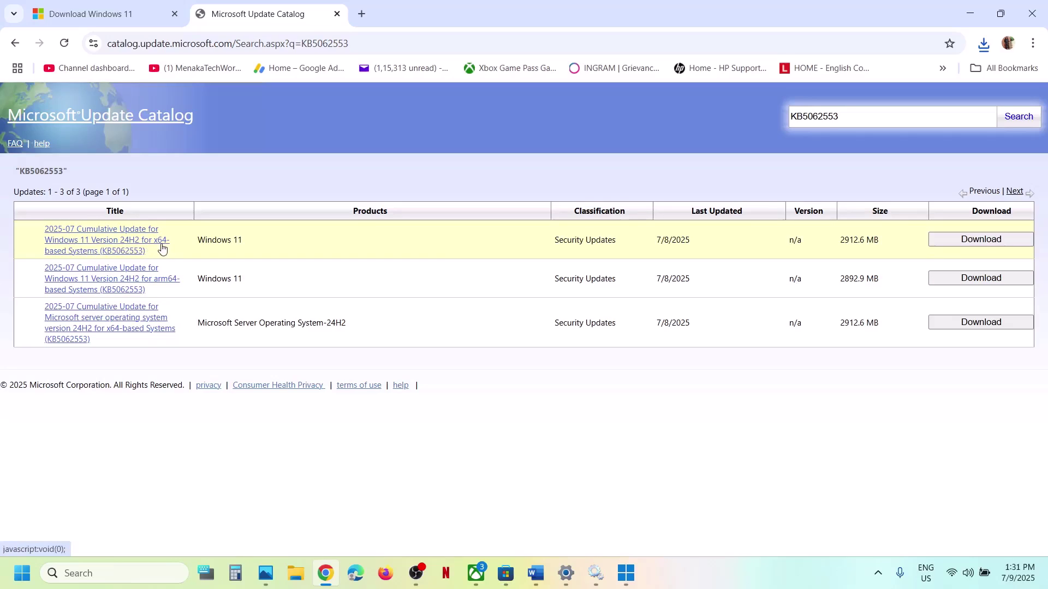
click(16, 581)
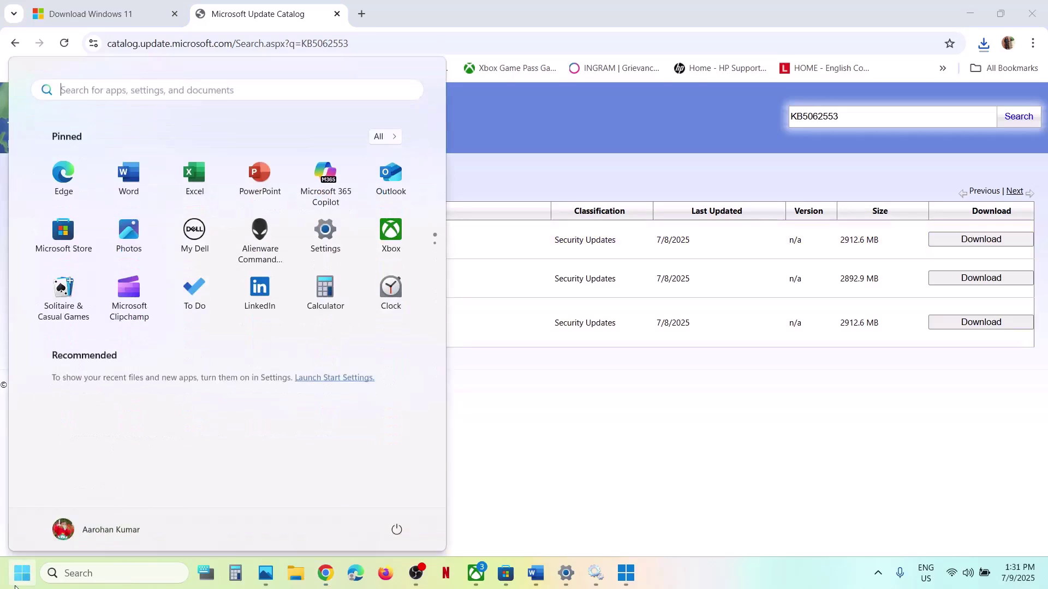
- Check System > About shows a 64-bit OS on an x64-based processor, then minimise Settings
click(324, 232)
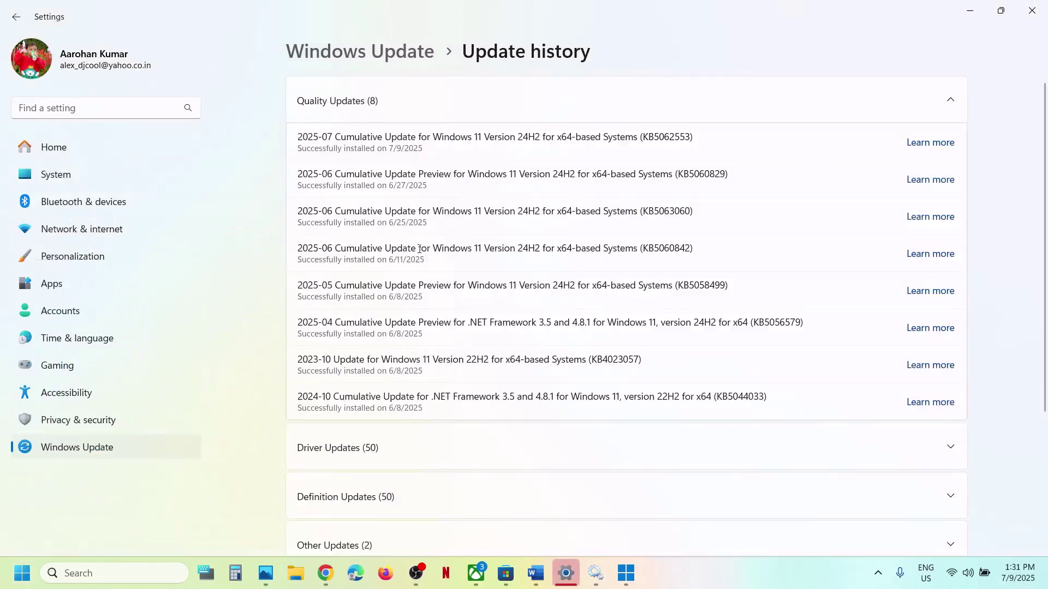
click(73, 173)
scroll(441, 347, down, 10)
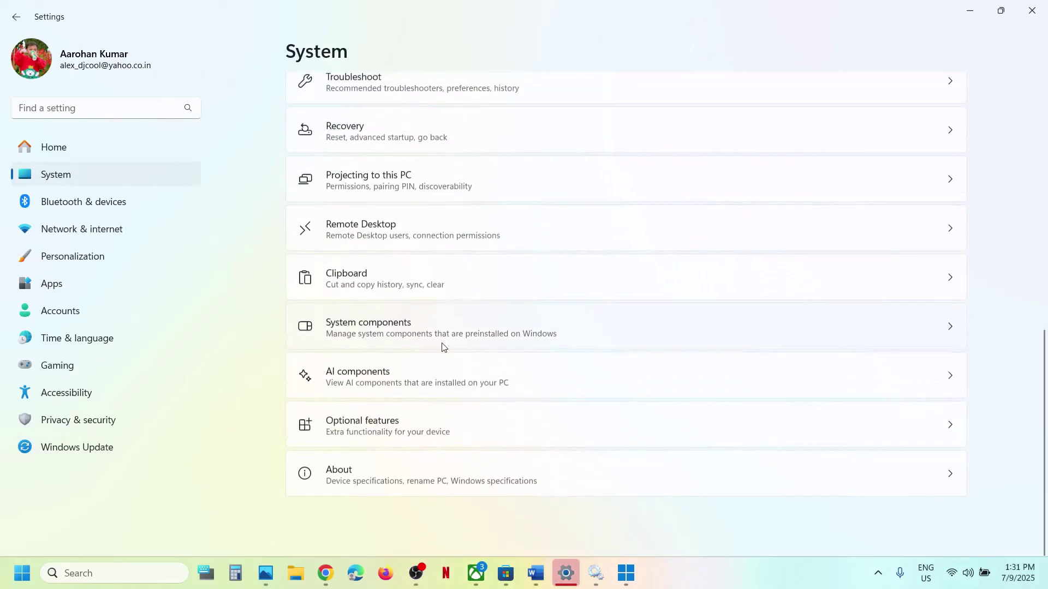
click(375, 482)
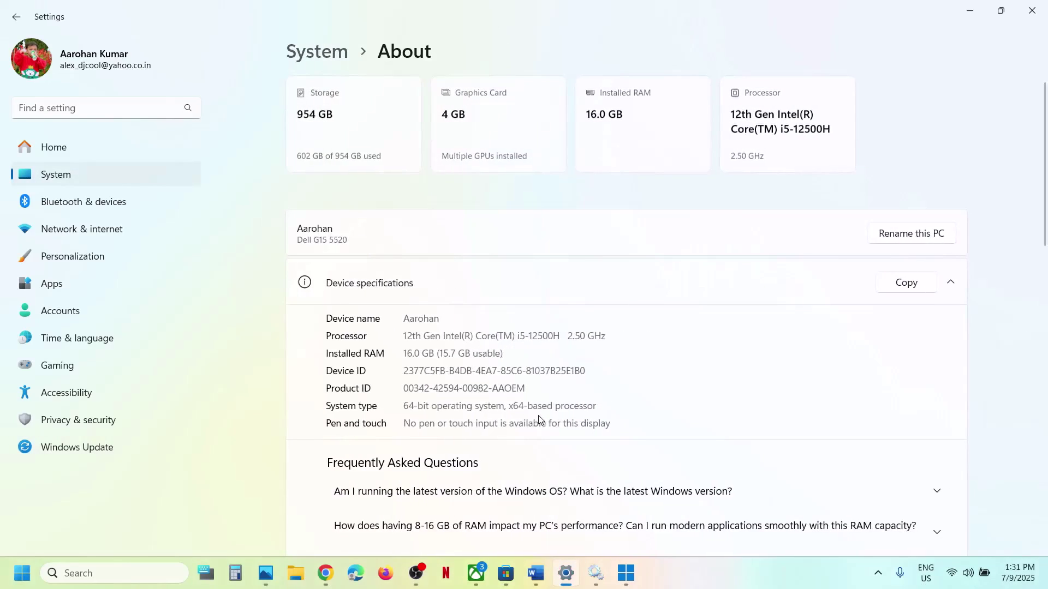
drag(404, 410, 575, 404)
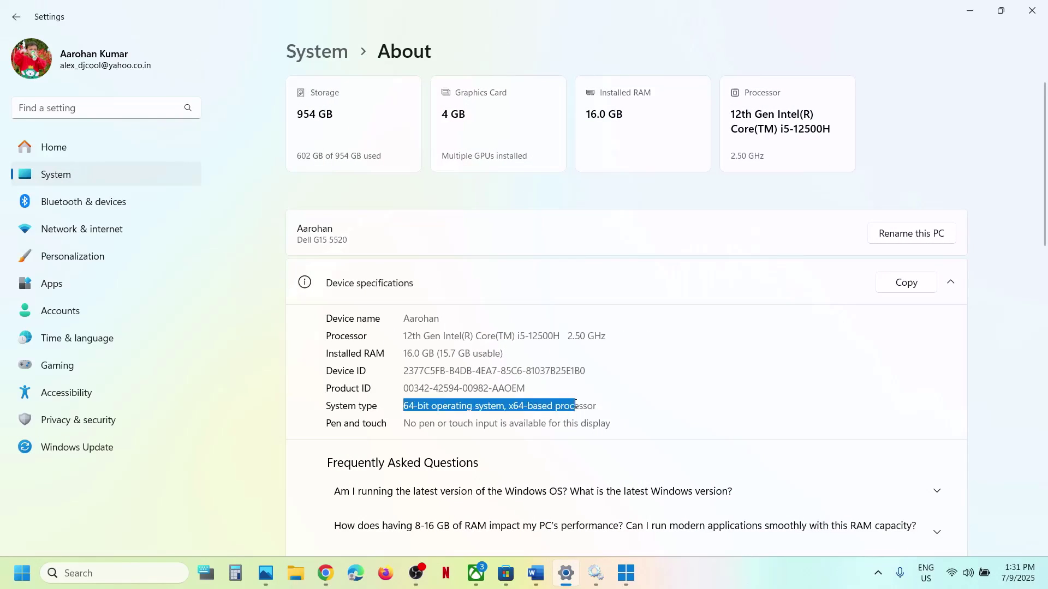
click(970, 11)
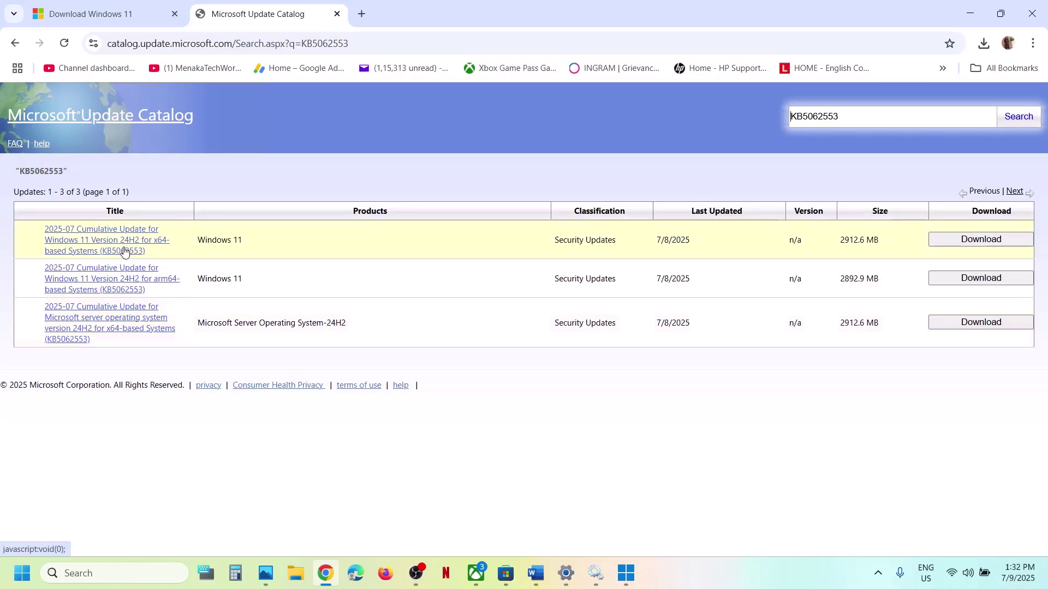
- Download the Windows 11 24H2 x64 KB5062553 .msu file and check its progress
click(956, 243)
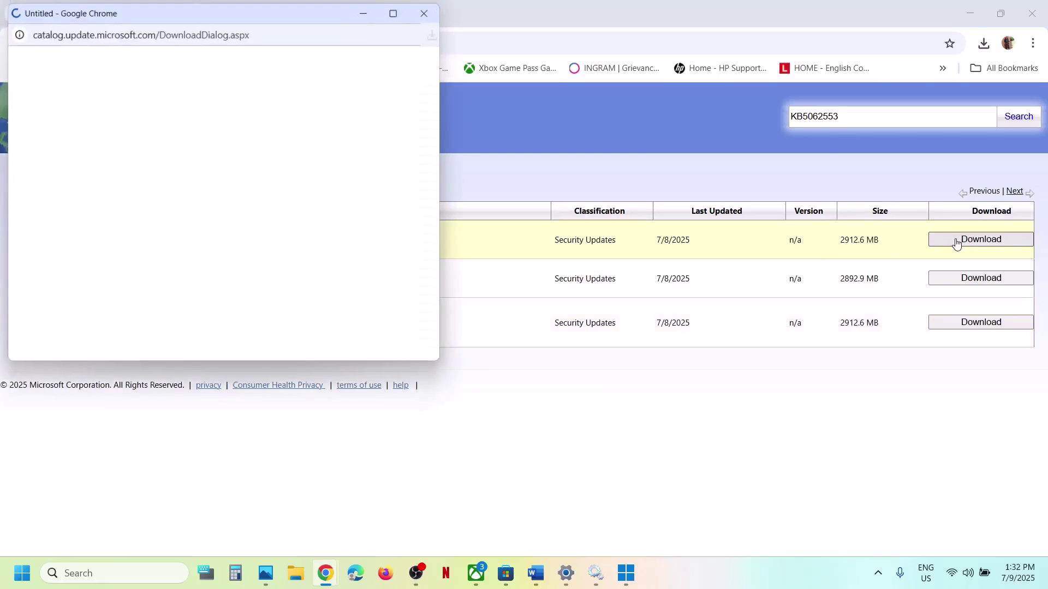
drag(290, 15, 507, 113)
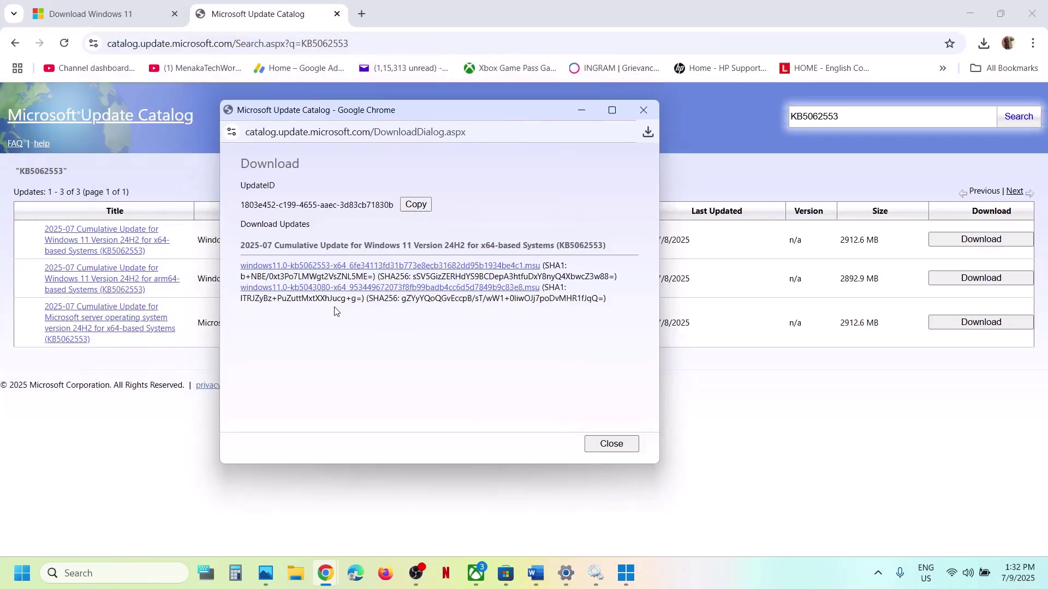
click(344, 267)
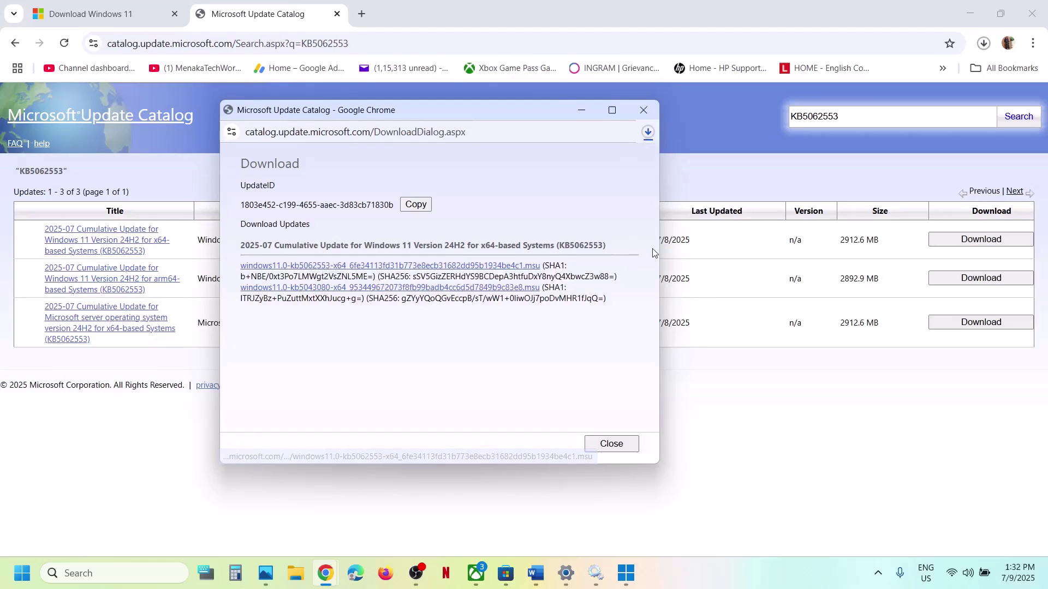
click(647, 132)
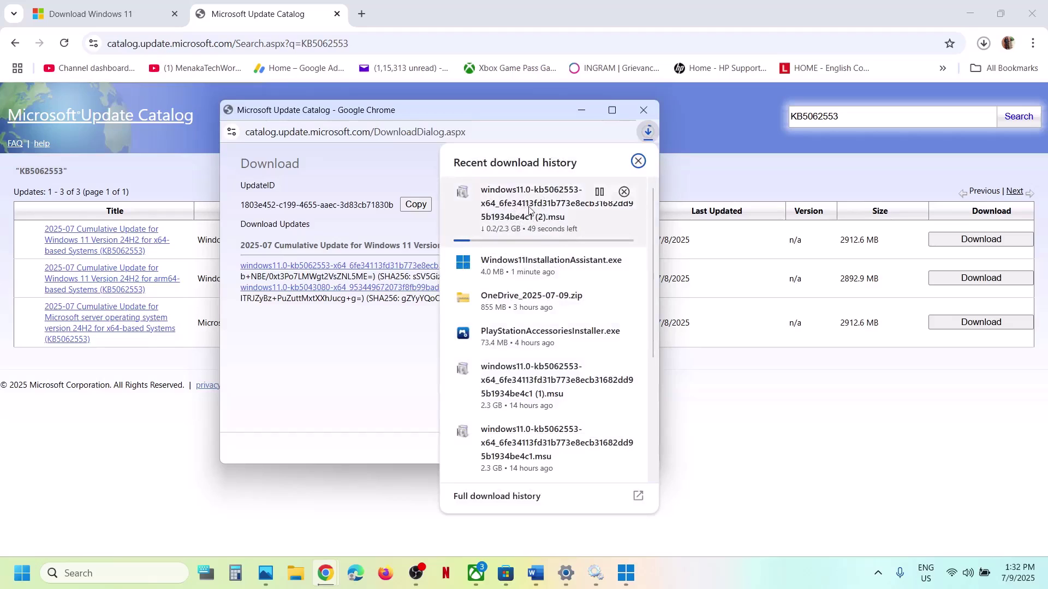
click(389, 350)
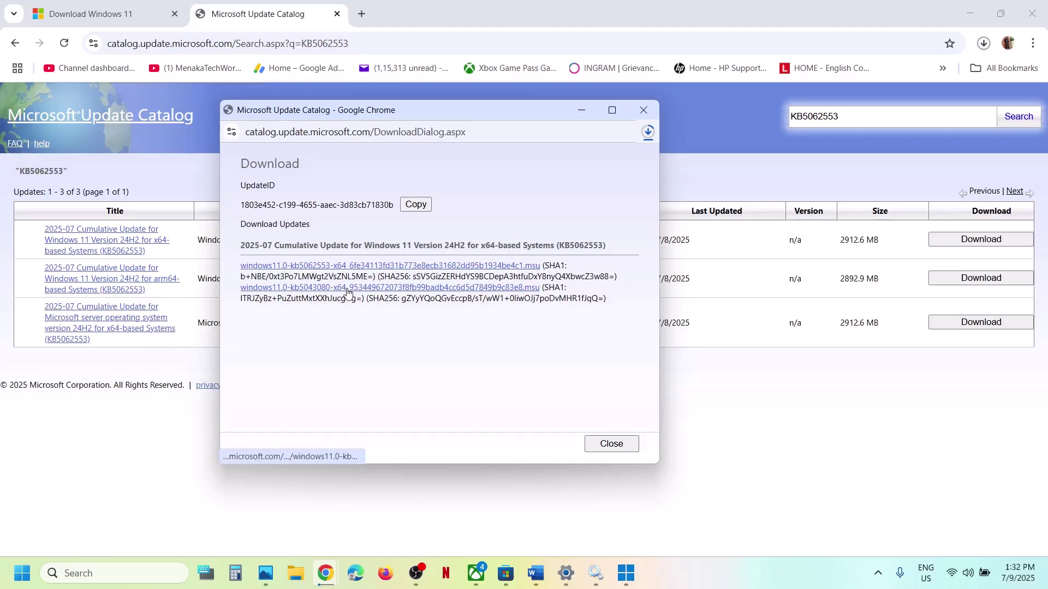
- Copy the Step 7 commands, SC config through net start appidsvc, then search Windows for 'notepad'
click(535, 577)
scroll(395, 410, down, 5)
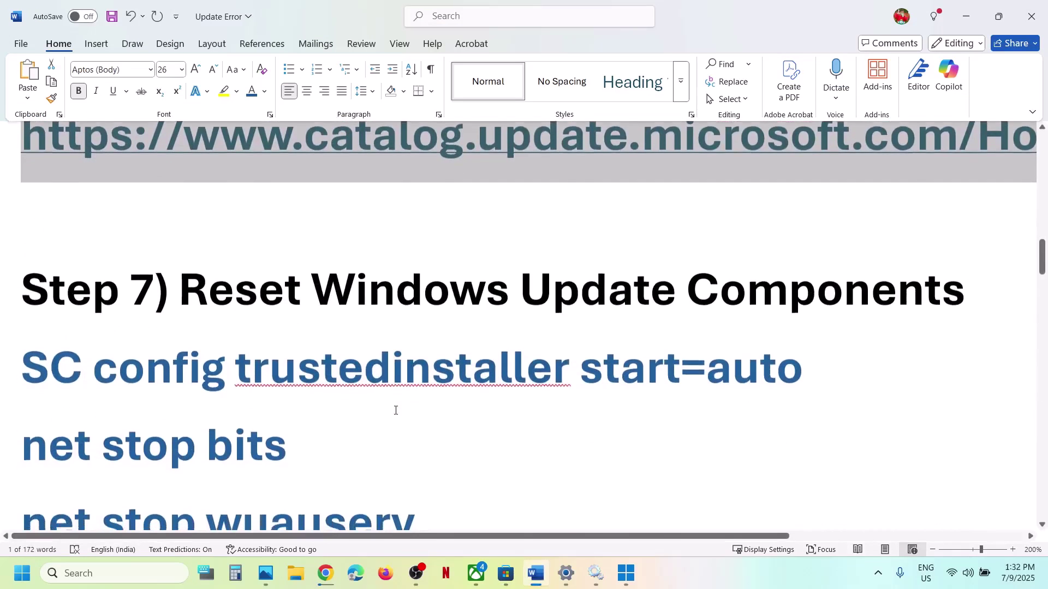
scroll(396, 410, down, 1)
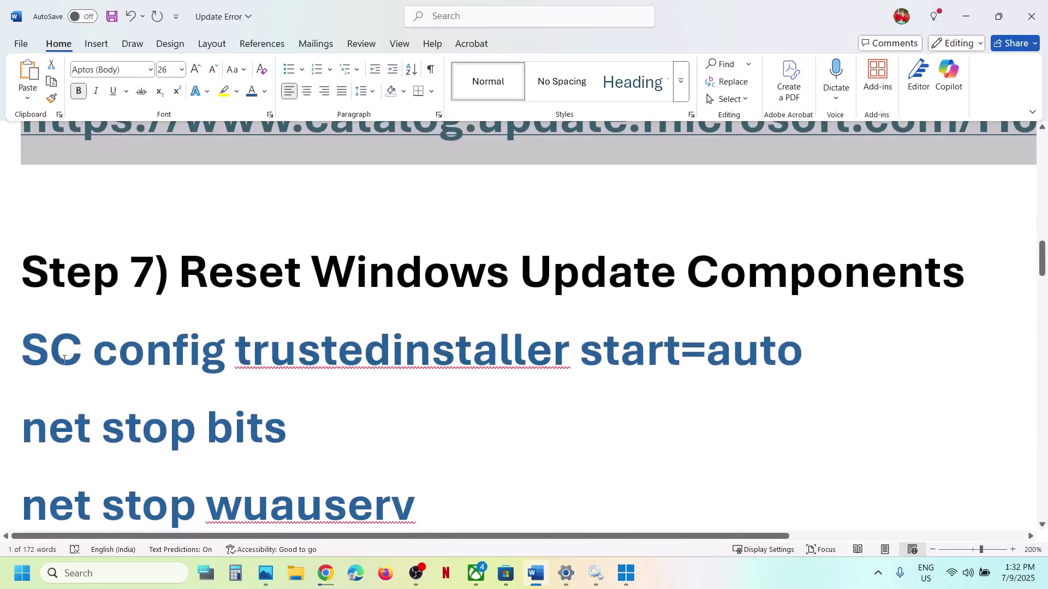
click(31, 352)
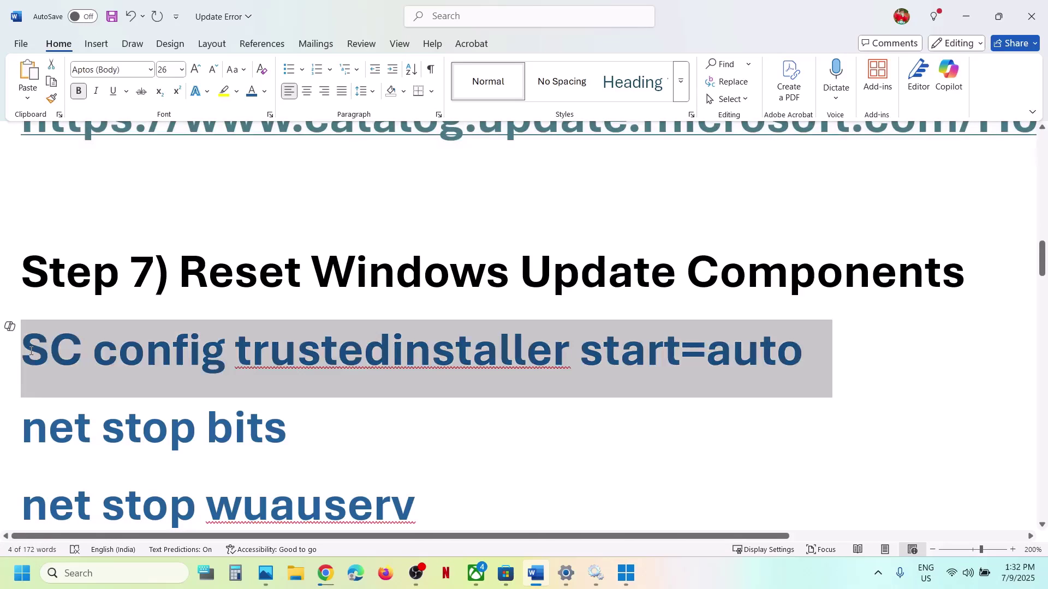
key(shift+Down)
key(shift+Down)
key(shift+Down)
key(shift+Down)
key(shift+Down)
key(shift+Down)
key(shift+Down)
key(shift+Down)
key(shift+Down)
key(shift+Down)
key(shift+Down)
key(shift+Down)
key(shift+Down)
key(shift+Down)
key(shift+Down)
key(shift+Down)
key(shift+Down)
key(shift+Down)
key(shift+Down)
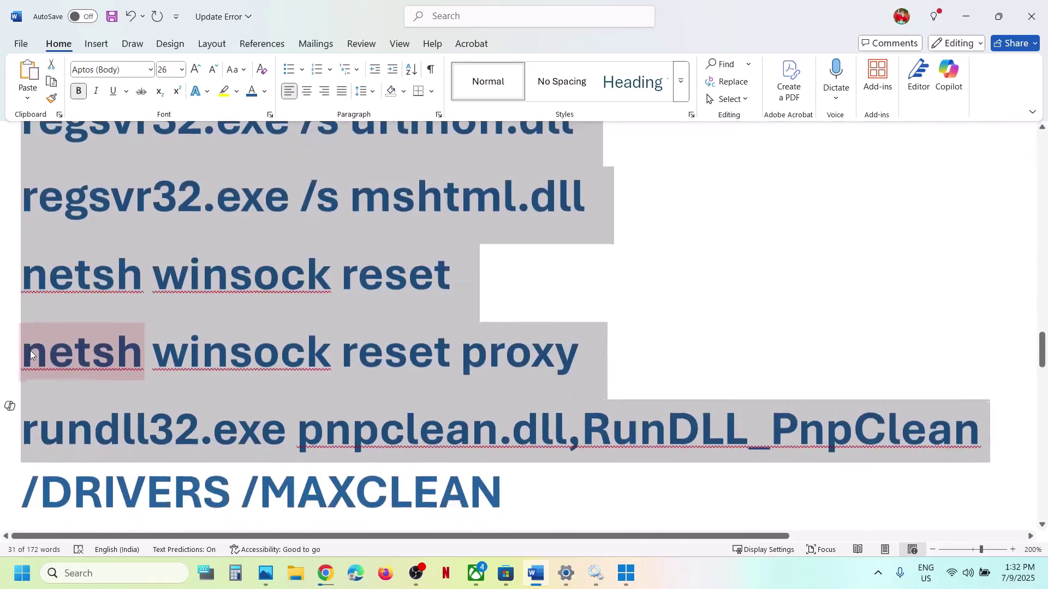
key(shift+Down)
key(shift+Down)
key(shift+Down)
key(shift+Down)
key(shift+Down)
key(shift+Down)
key(shift+Down)
key(shift+Down)
key(shift+Down)
key(shift+Down)
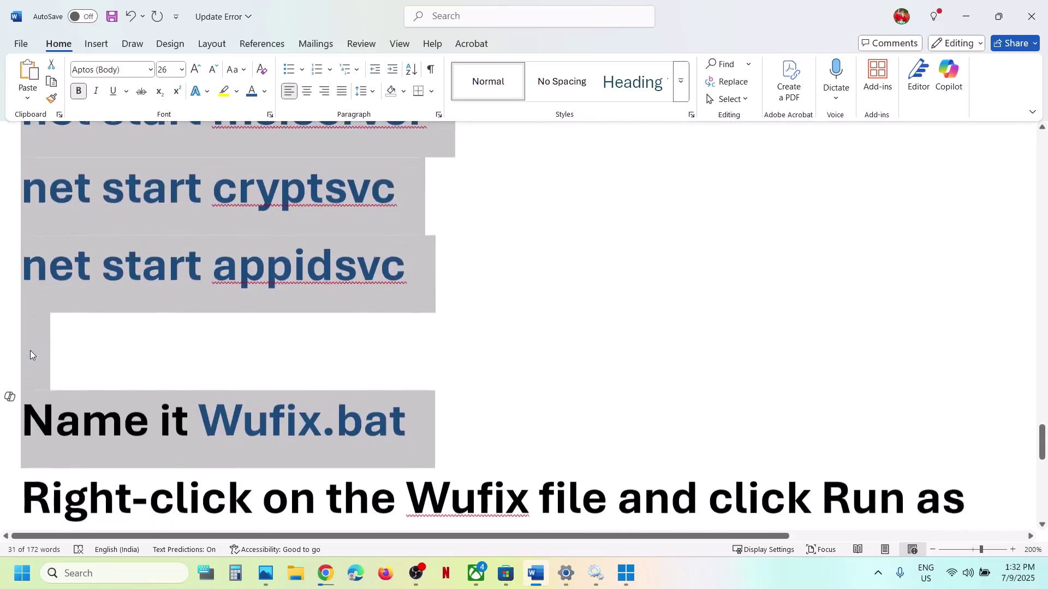
key(shift+Up)
key(shift+Up)
right_click(187, 227)
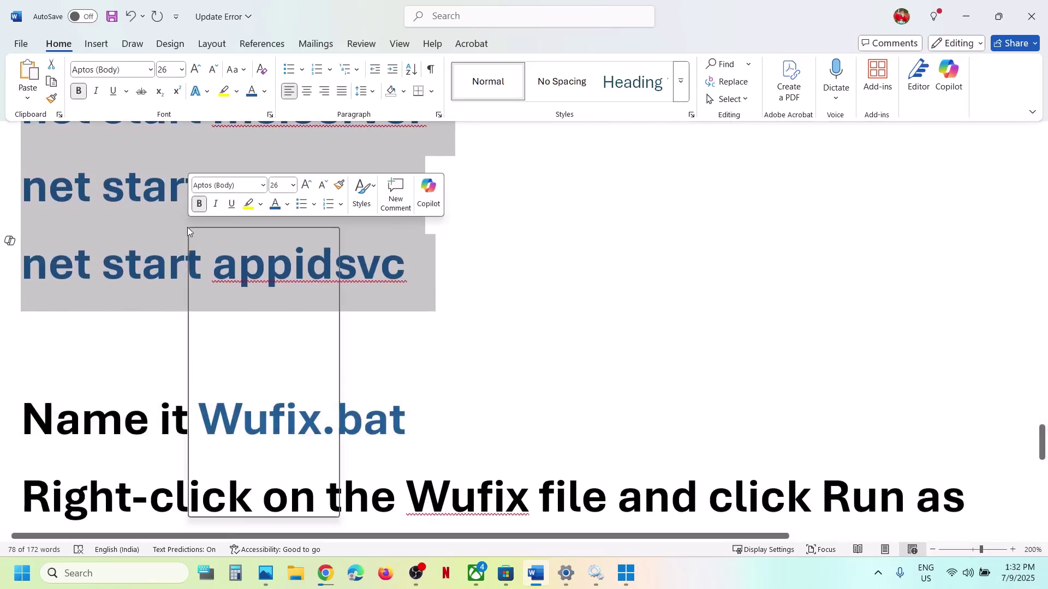
click(220, 300)
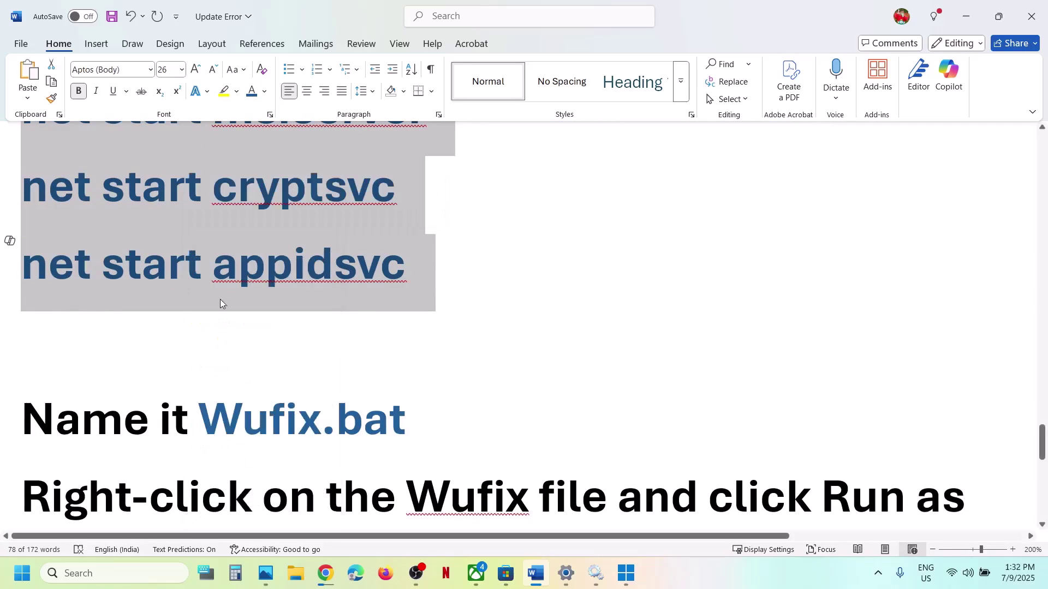
click(82, 574)
text(notepad)
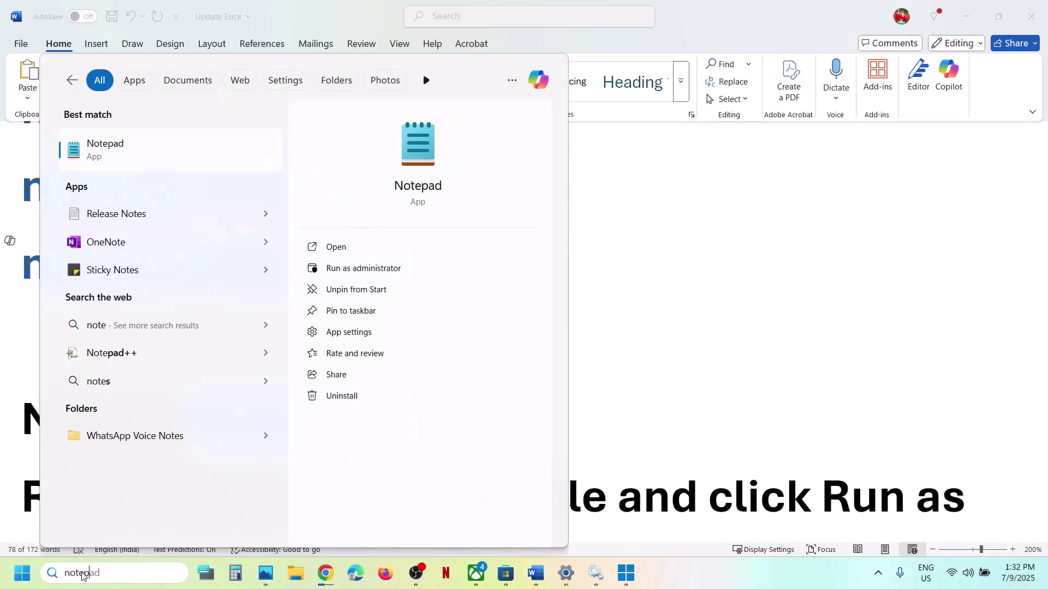
- Paste the copied commands into a new Notepad note and start saving it to the Desktop
key(Return)
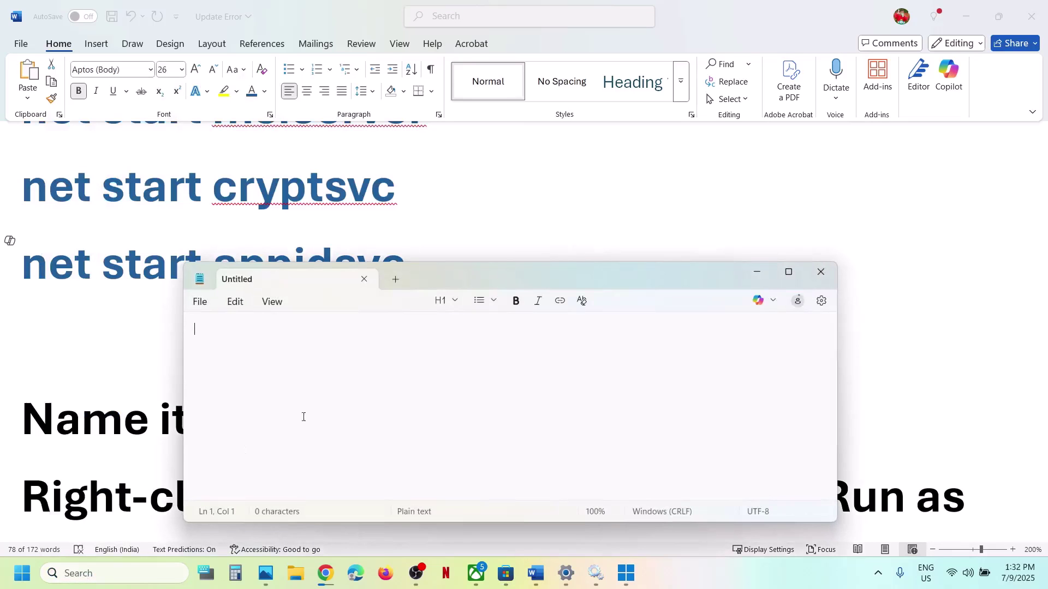
right_click(290, 405)
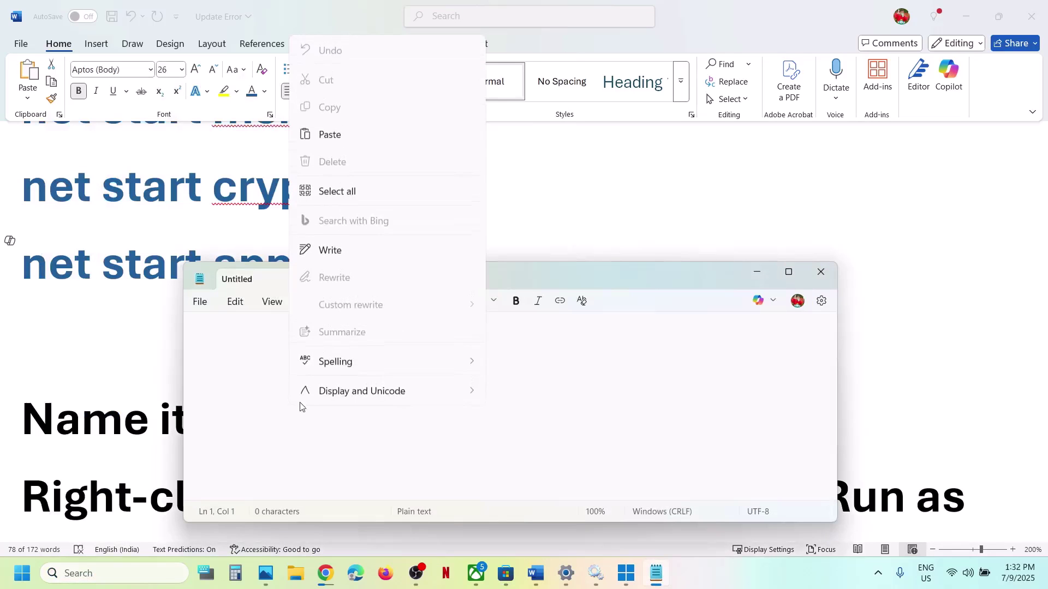
click(330, 135)
click(199, 302)
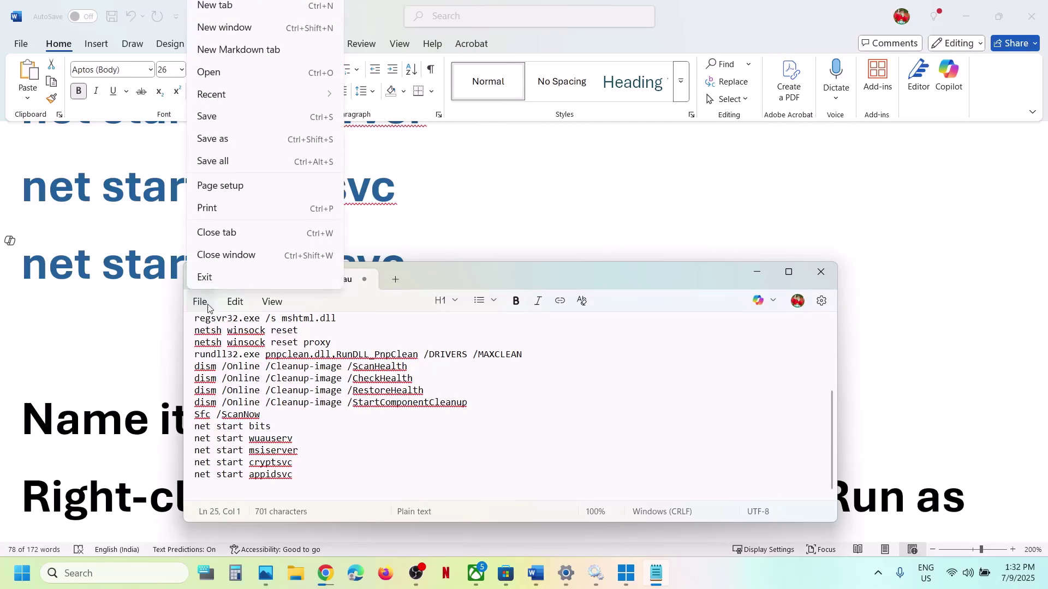
click(226, 141)
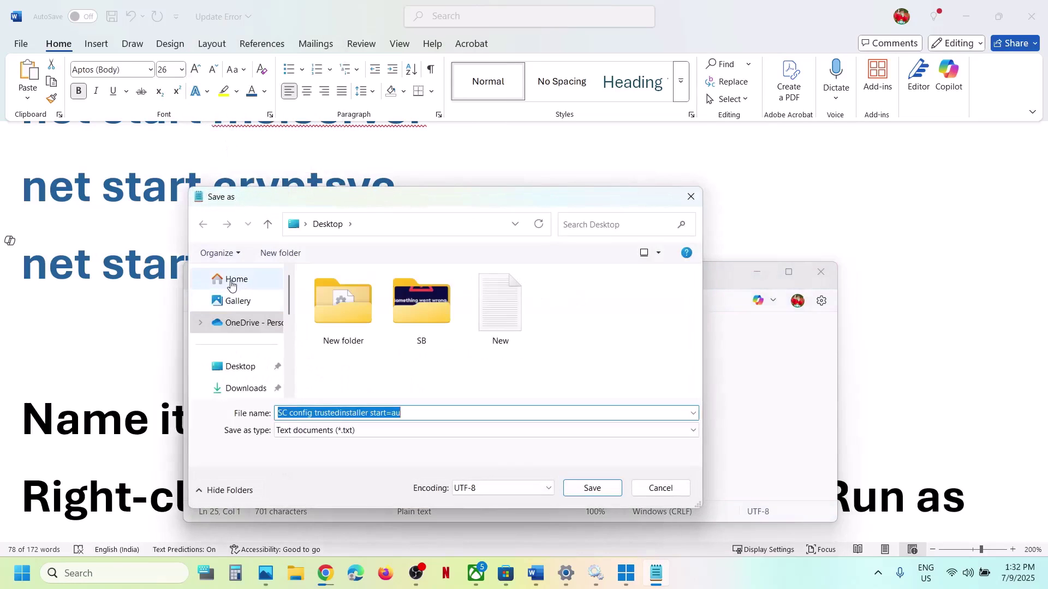
click(243, 373)
- Save the note as Wufix.bat with type All files, then close Notepad and show the desktop
click(132, 428)
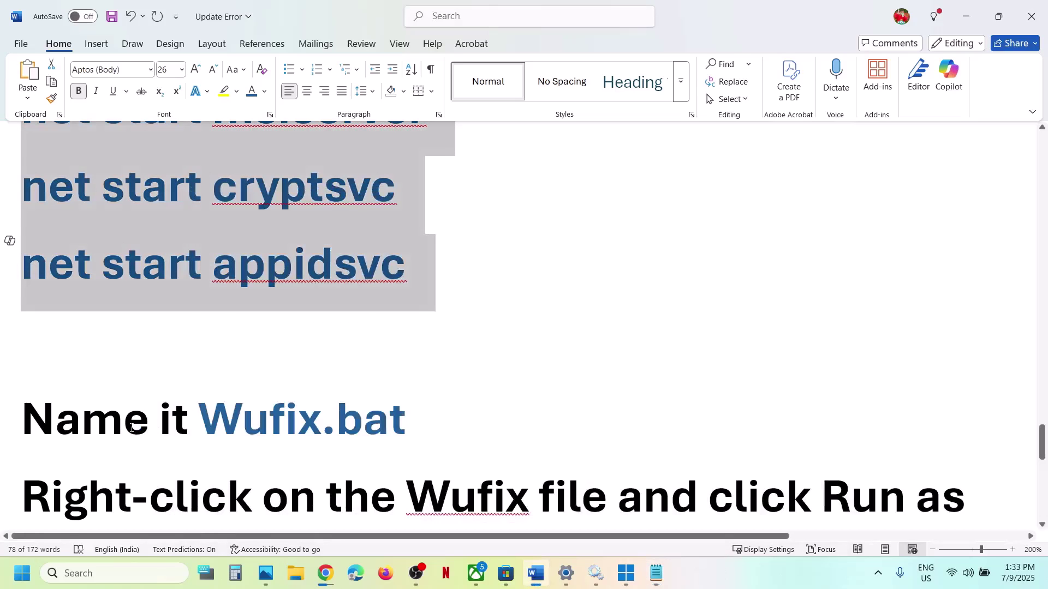
drag(419, 420, 198, 420)
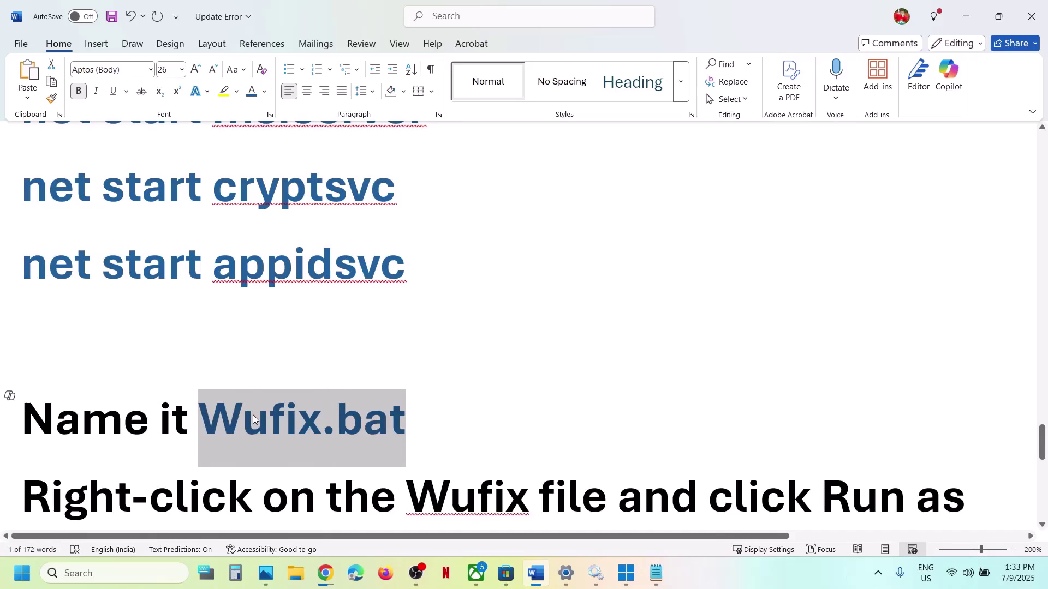
click(656, 573)
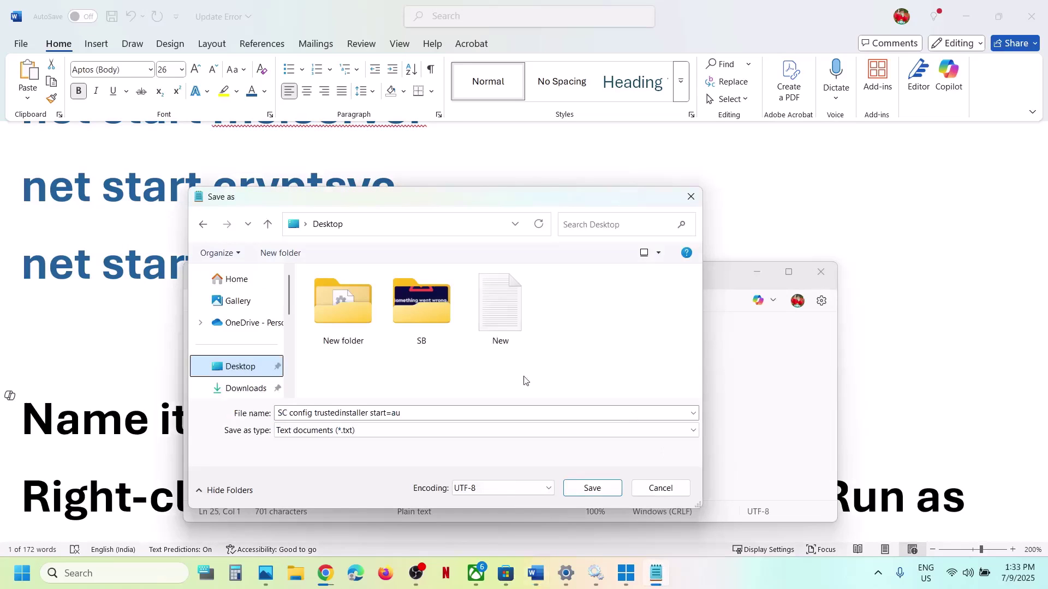
click(442, 413)
key(ctrl+a)
key(ctrl+v)
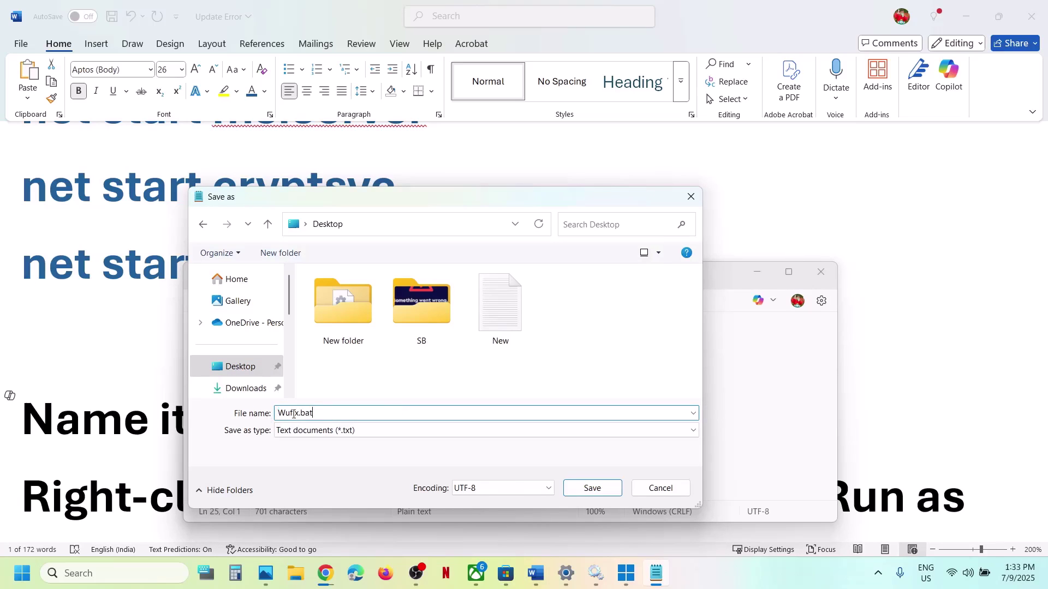
click(333, 432)
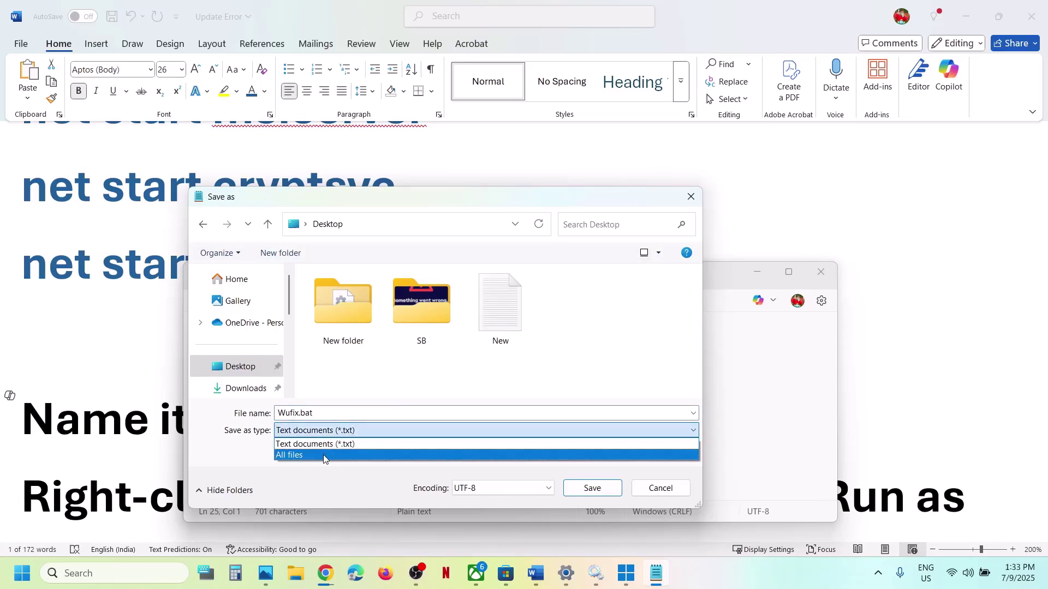
click(325, 457)
click(593, 489)
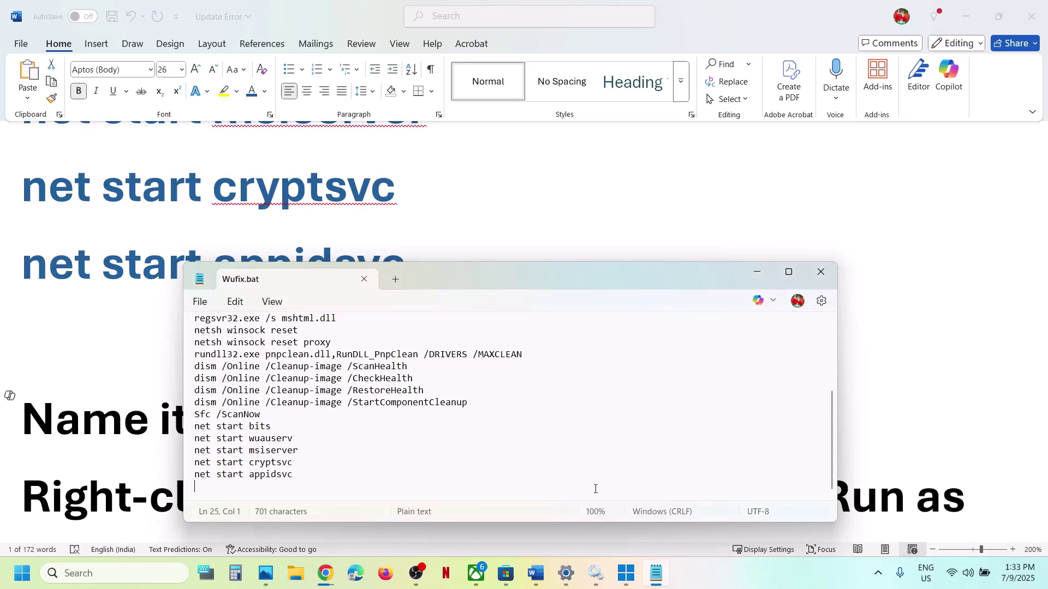
click(820, 271)
key(super+d)
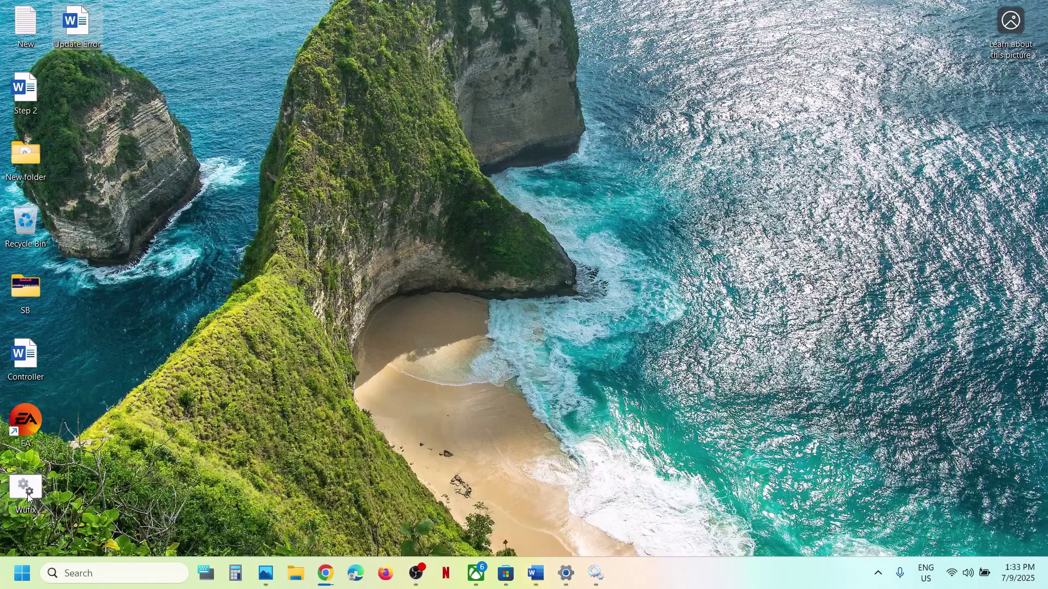
- Run the Wufix batch file from the desktop as administrator, approving the UAC prompt
drag(36, 485, 192, 216)
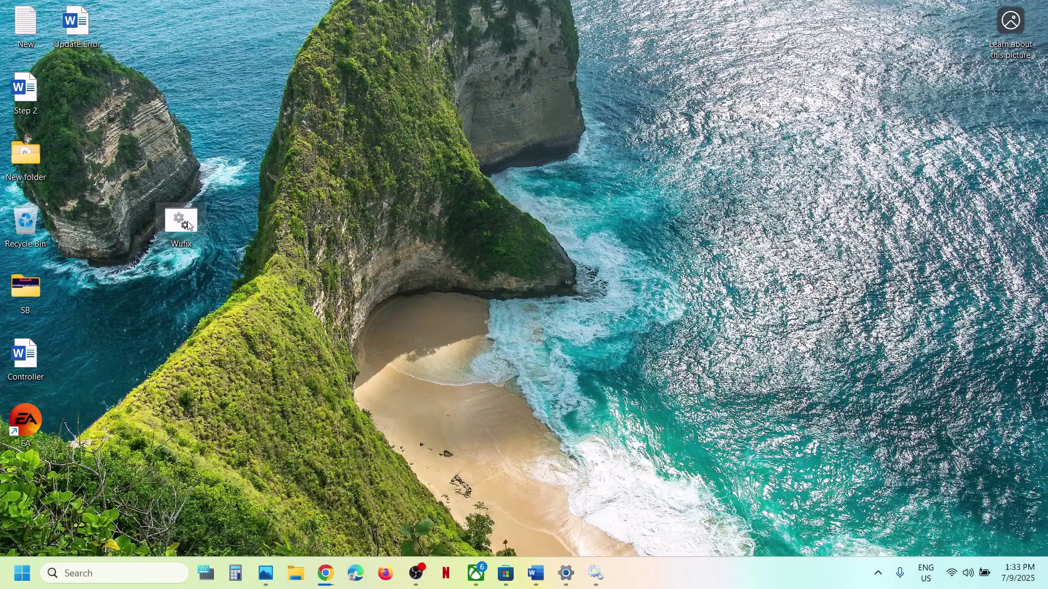
right_click(187, 221)
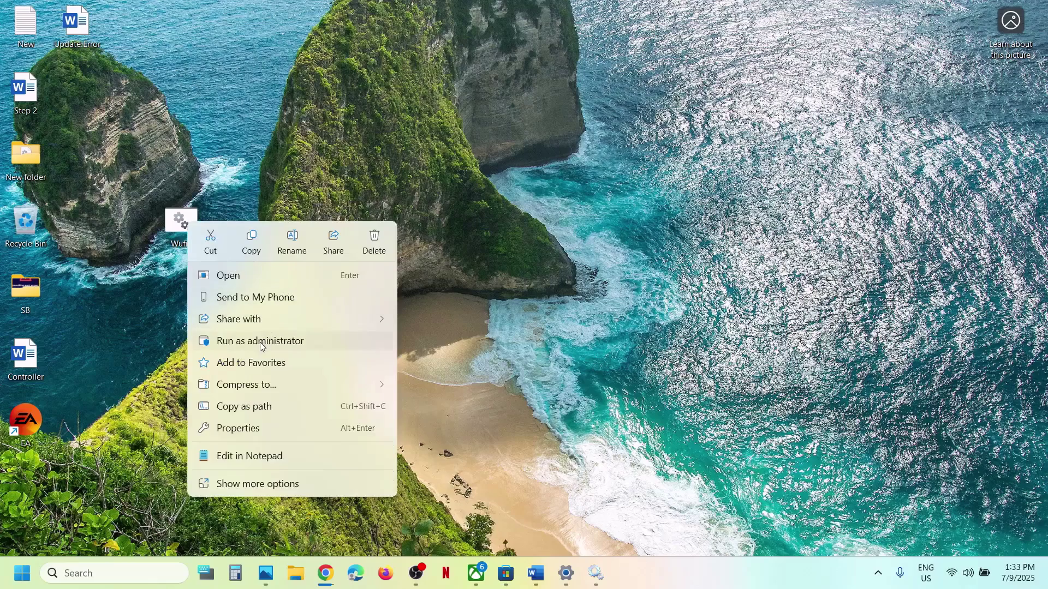
click(281, 341)
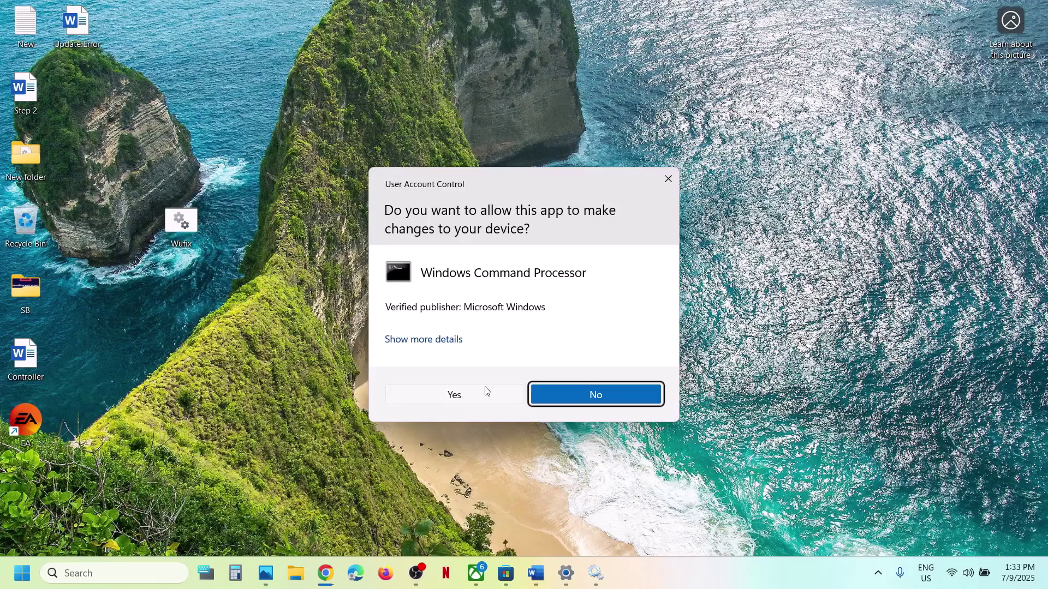
click(445, 394)
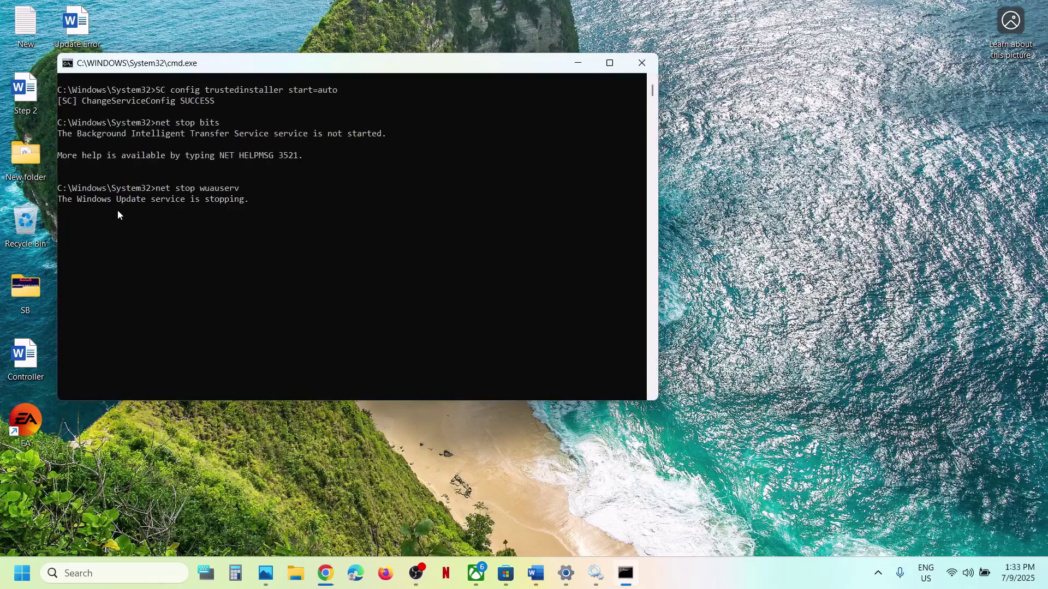
- Confirm stopping Cryptographic Services and let Wufix run through the netsh, rundll32 and DISM ScanHealth commands
scroll(221, 314, down, 2)
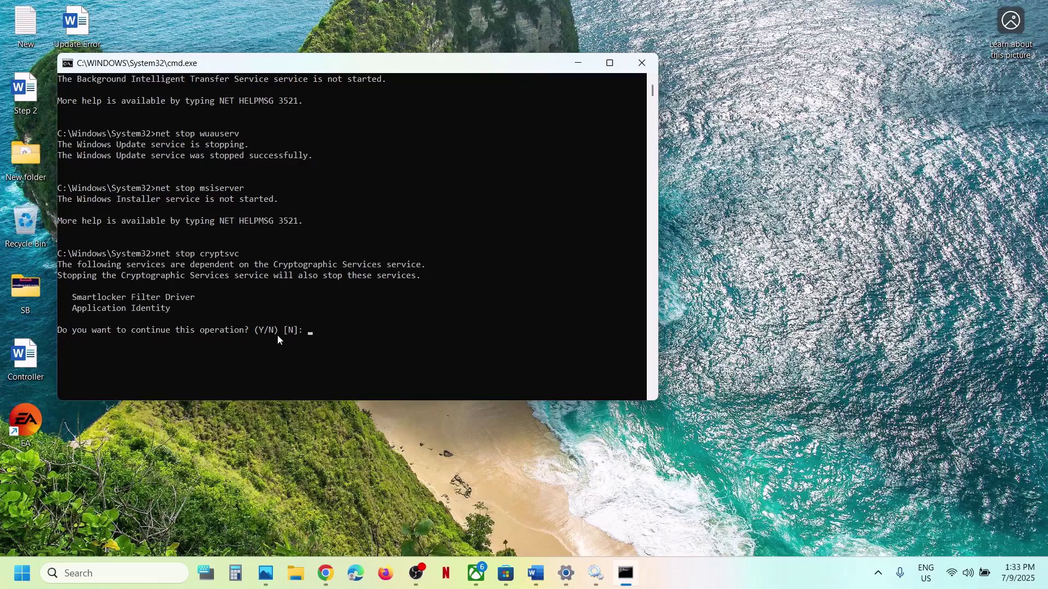
key(Return)
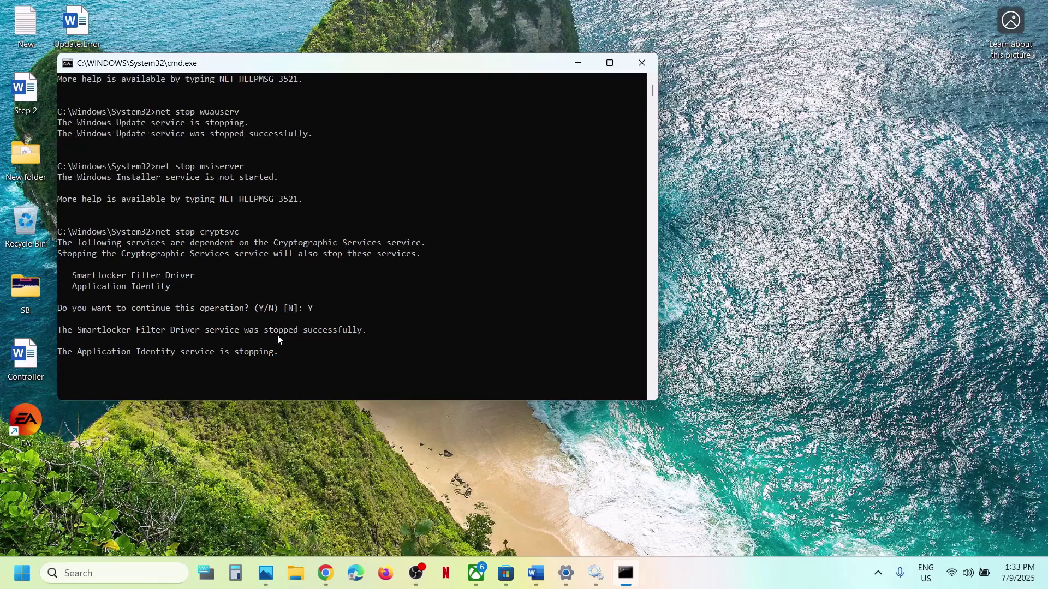
scroll(221, 357, down, 2)
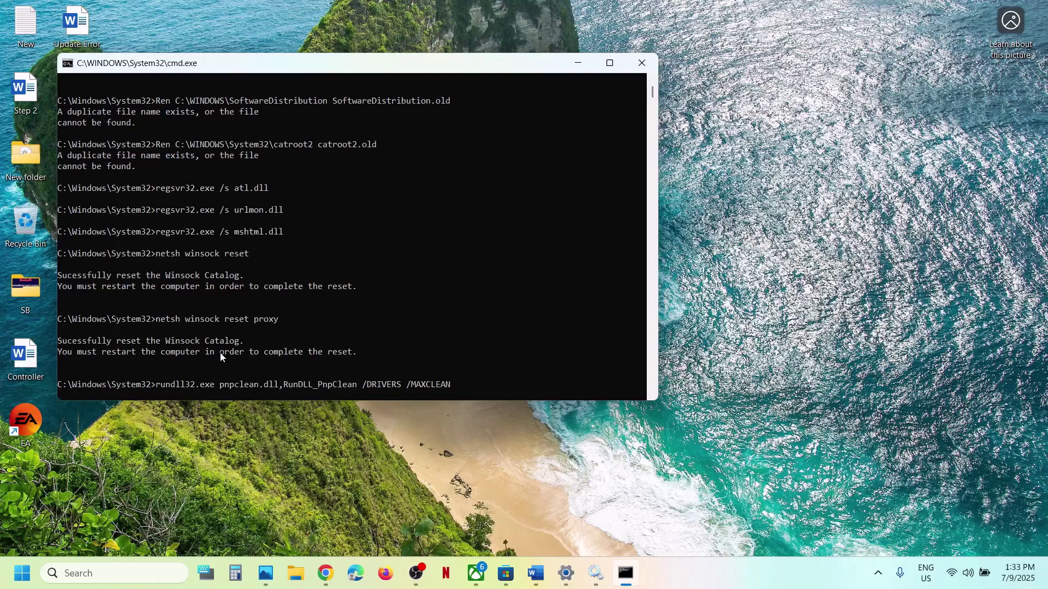
scroll(220, 352, down, 2)
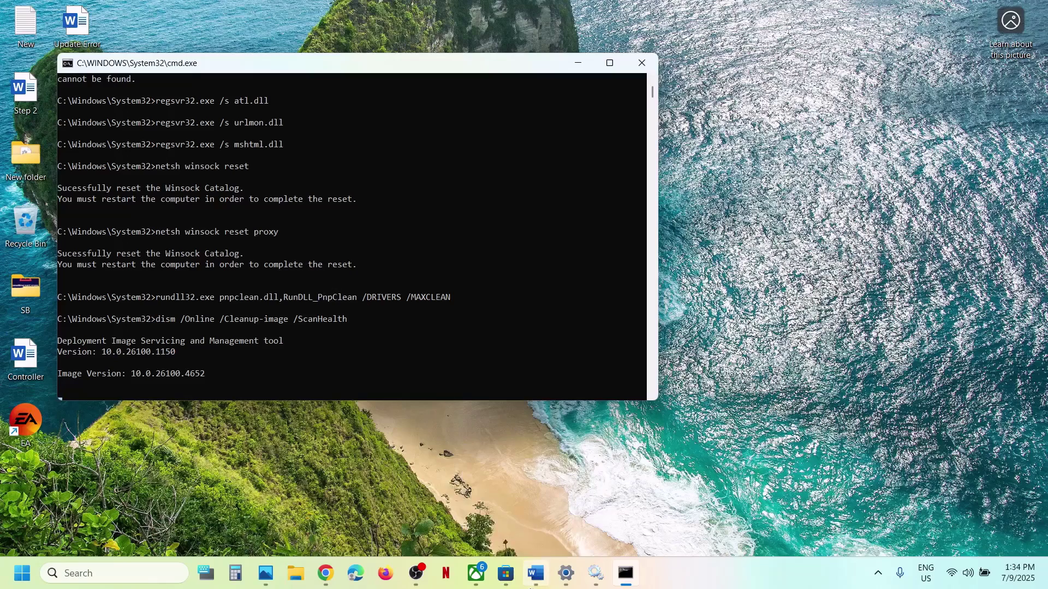
click(535, 573)
- Scroll the Word notes to Step 8 and highlight 'Fix Problems Using Windows Update'
scroll(305, 396, down, 5)
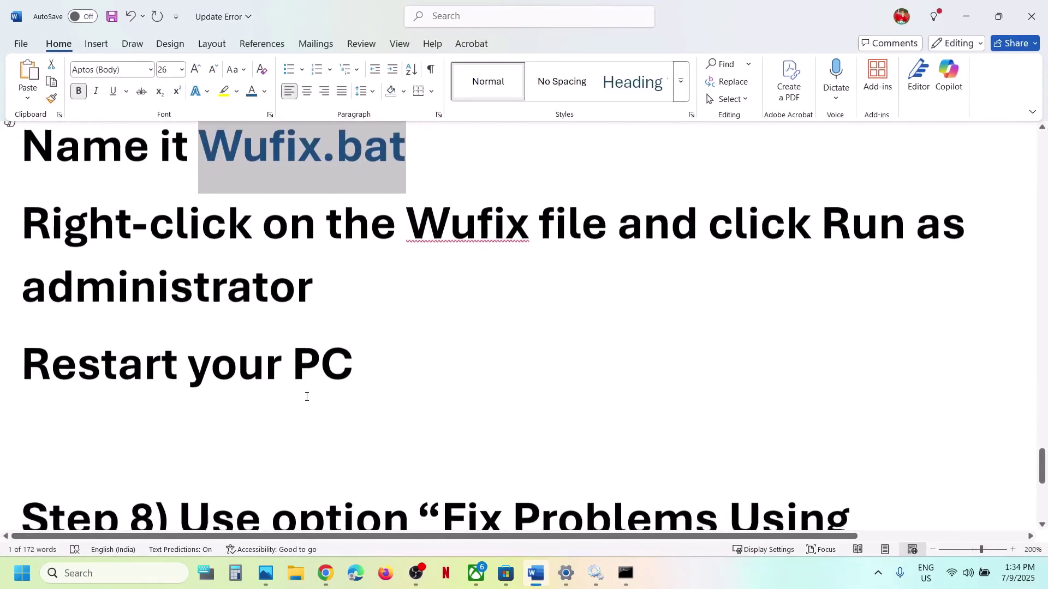
scroll(306, 396, down, 3)
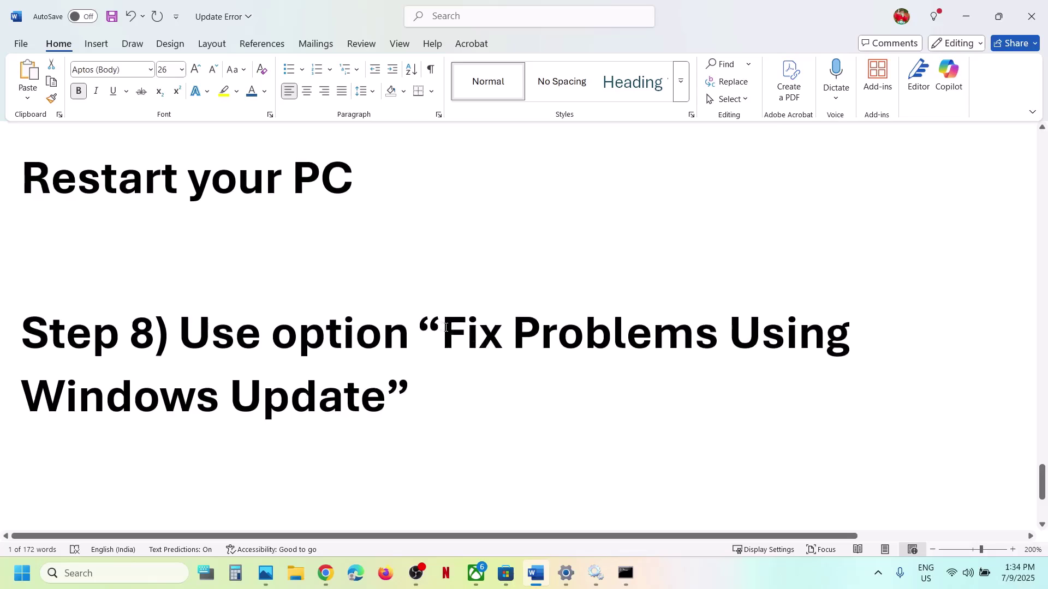
drag(442, 333, 373, 401)
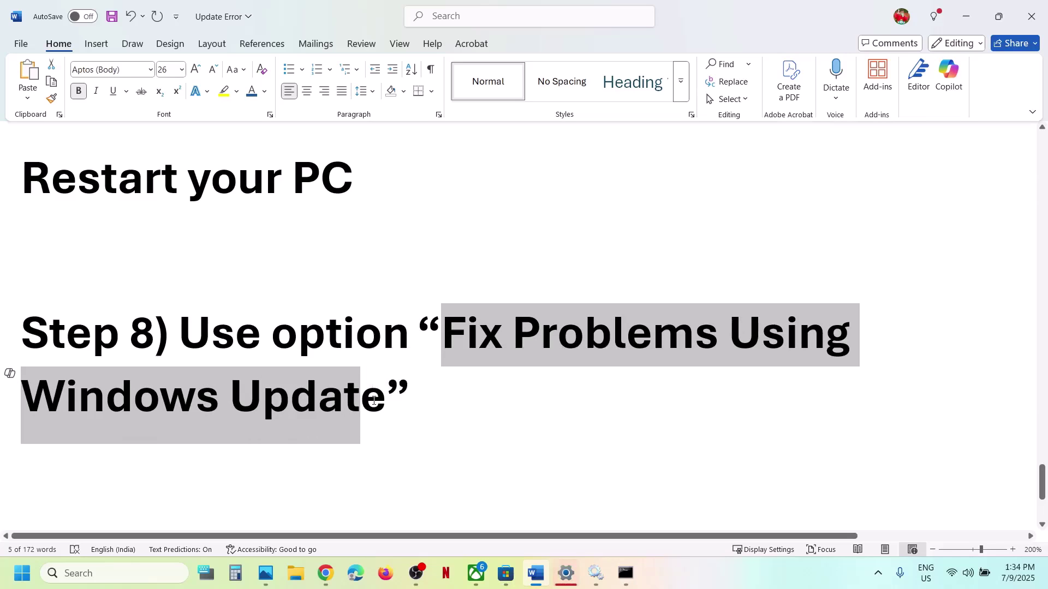
- Open Windows Update > Advanced options > Recovery in Settings, then go back to the Word guide
click(563, 583)
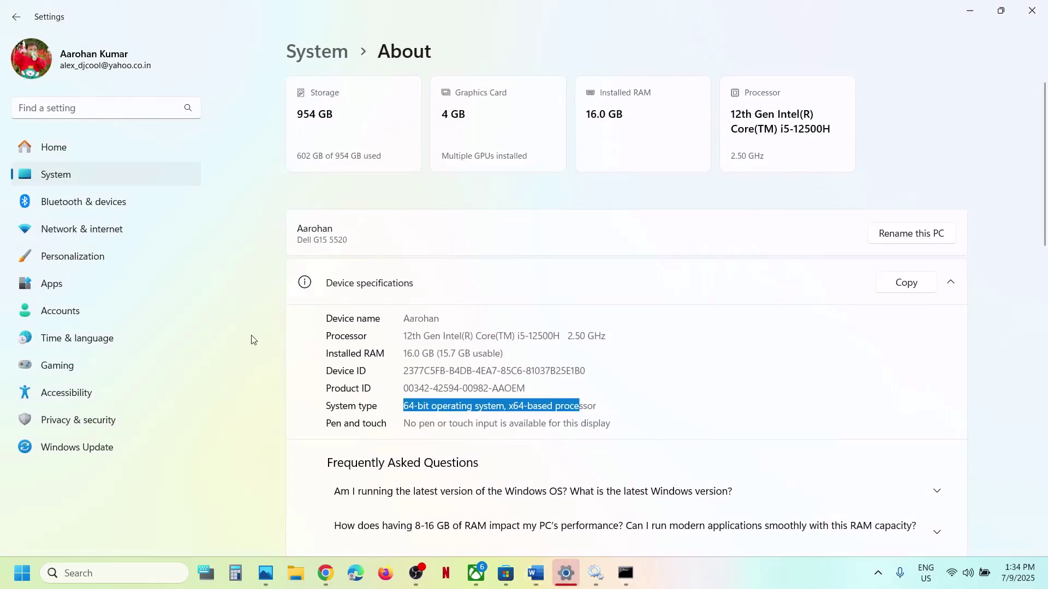
click(81, 448)
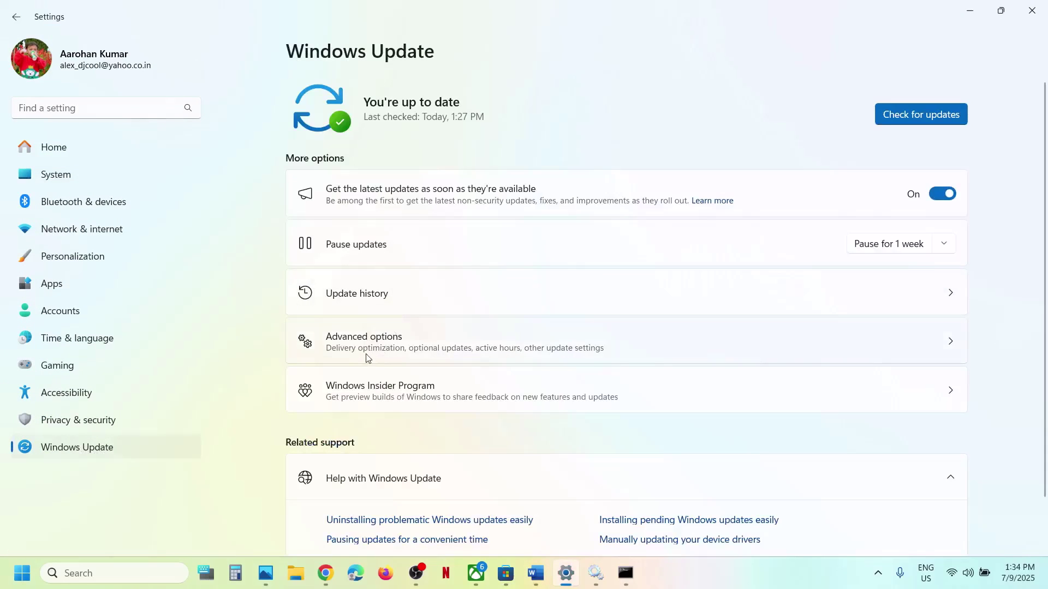
click(385, 353)
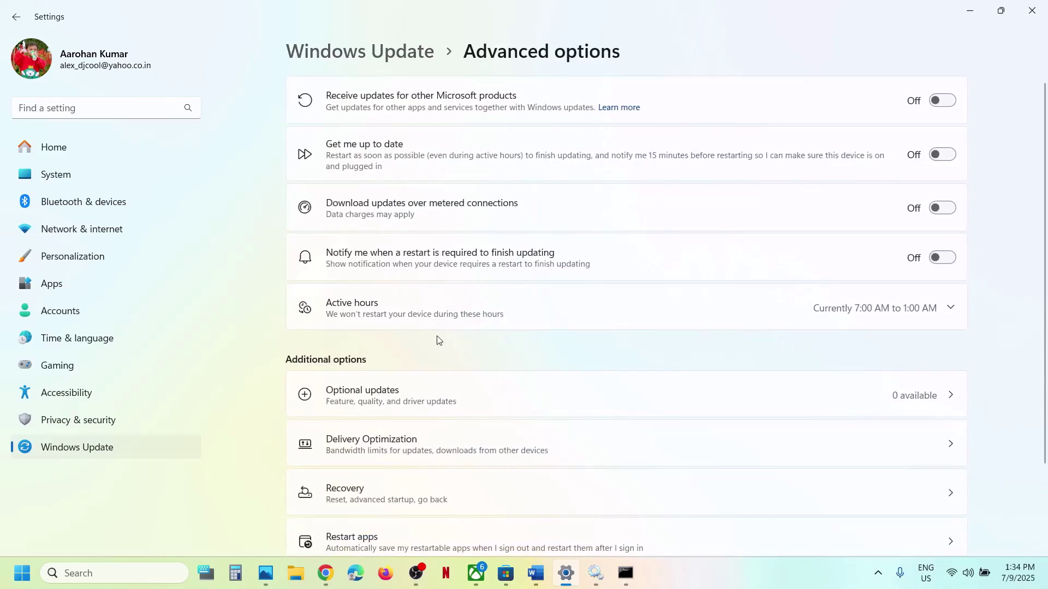
scroll(435, 339, down, 3)
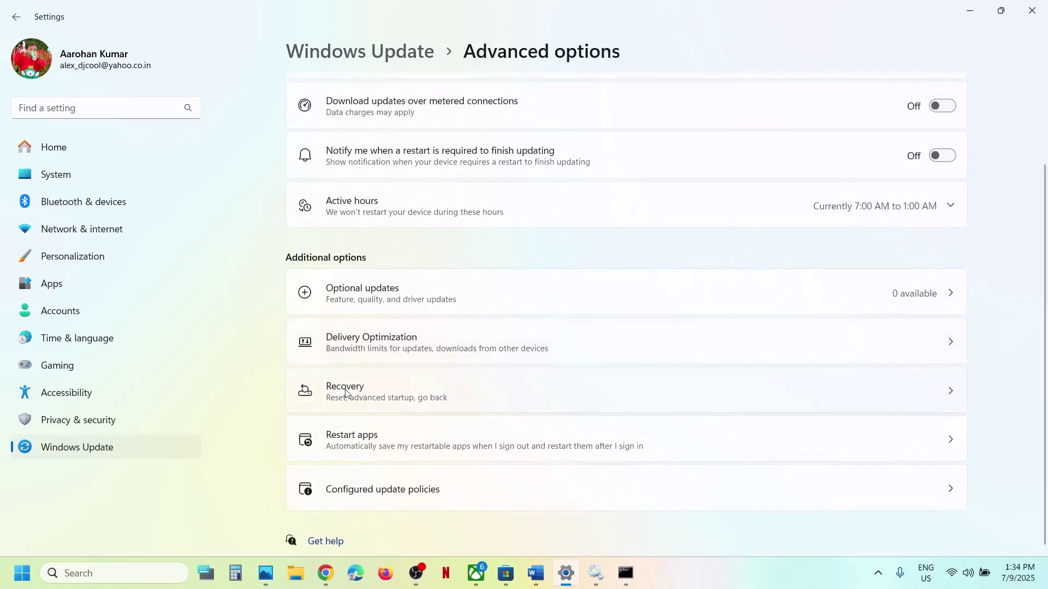
click(382, 399)
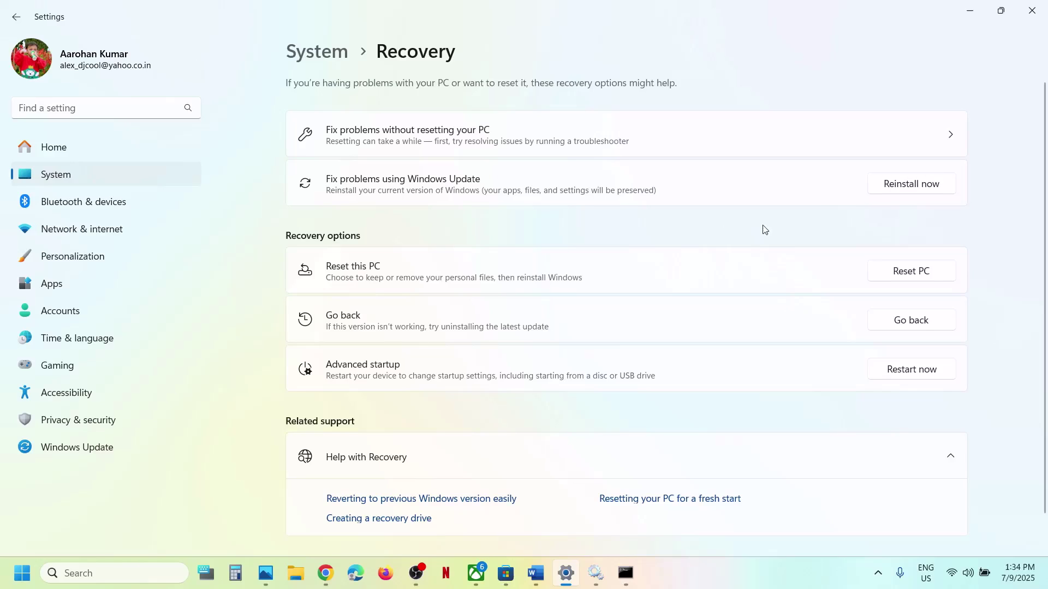
click(539, 577)
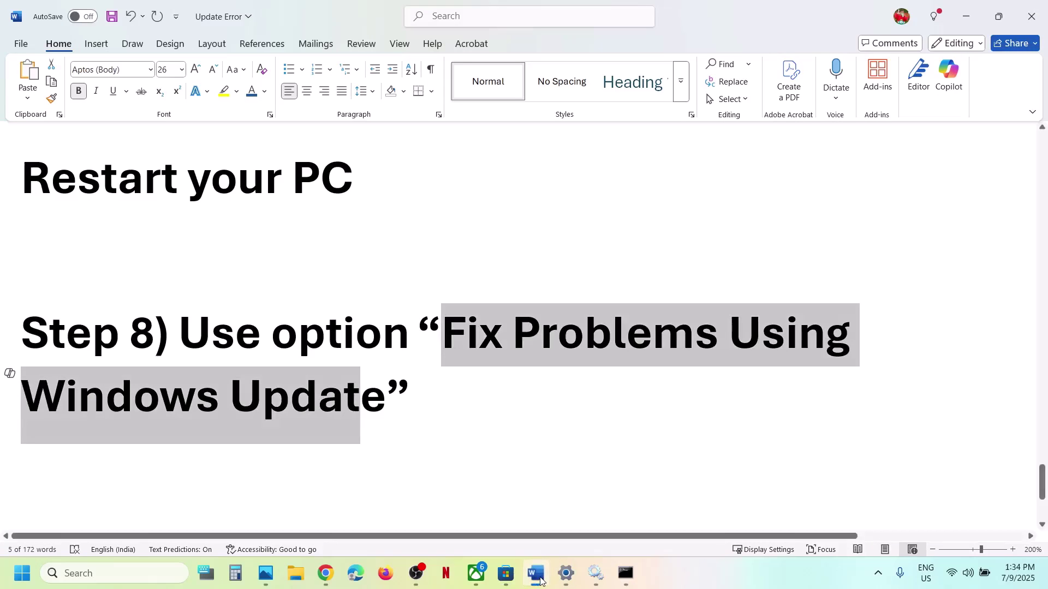
- From the guide's Download Windows 11 page, download the Media Creation Tool and run it
scroll(386, 394, down, 4)
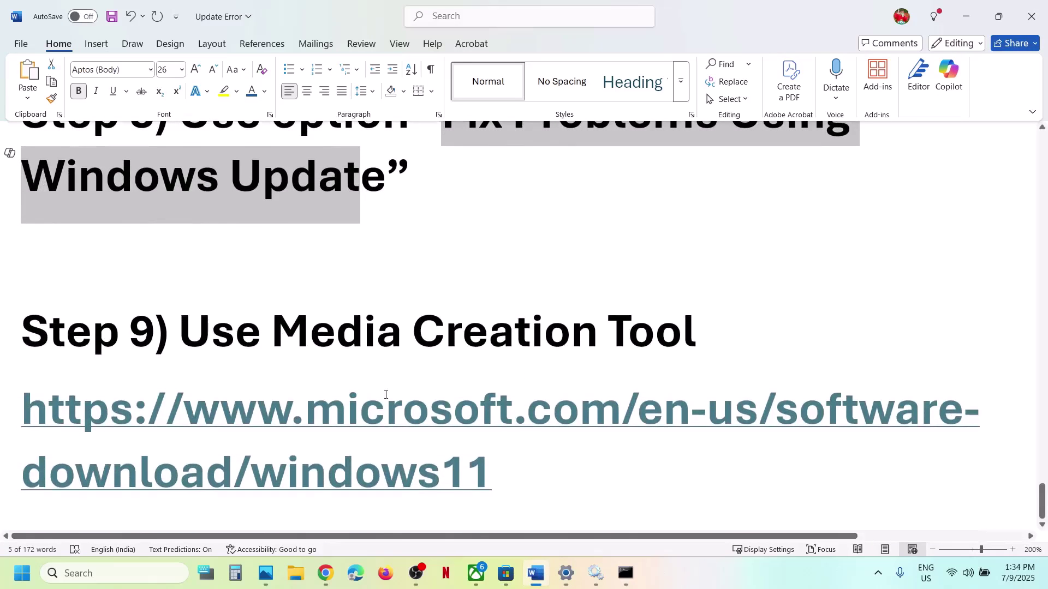
click(473, 450)
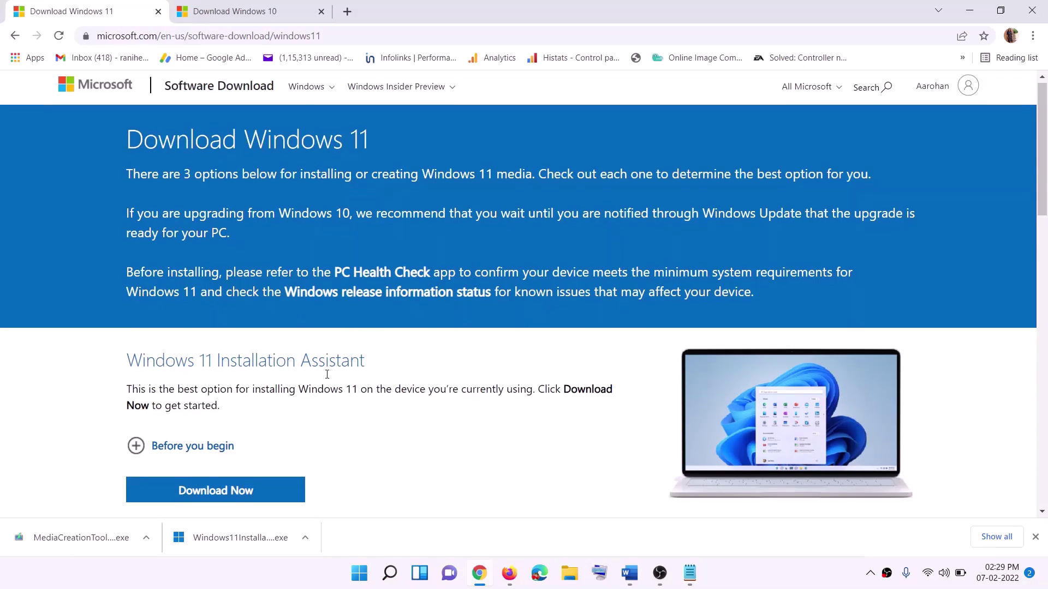
scroll(274, 434, down, 5)
click(202, 325)
drag(202, 325, 303, 325)
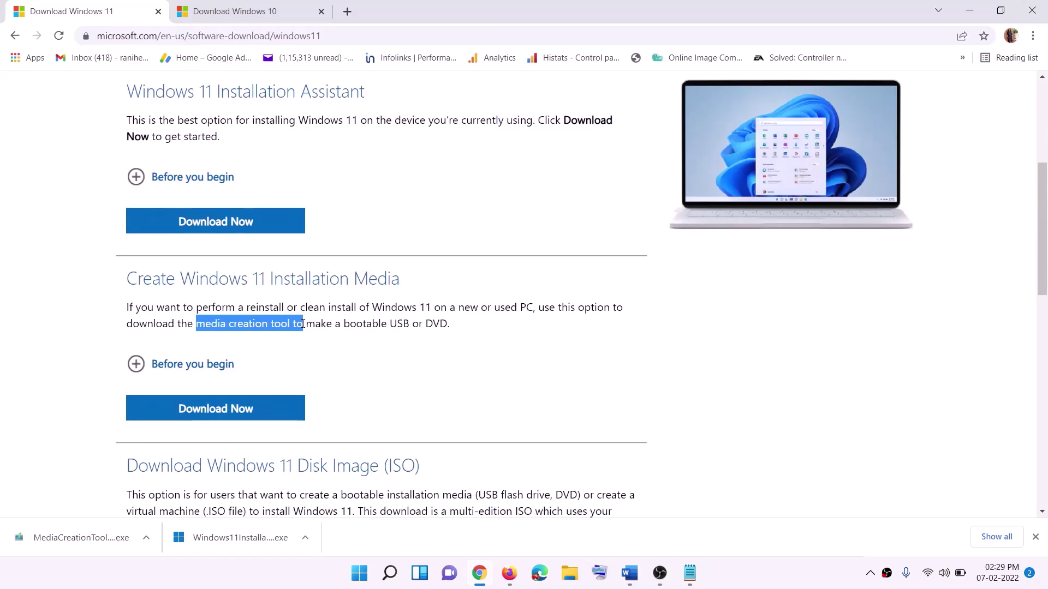
click(207, 415)
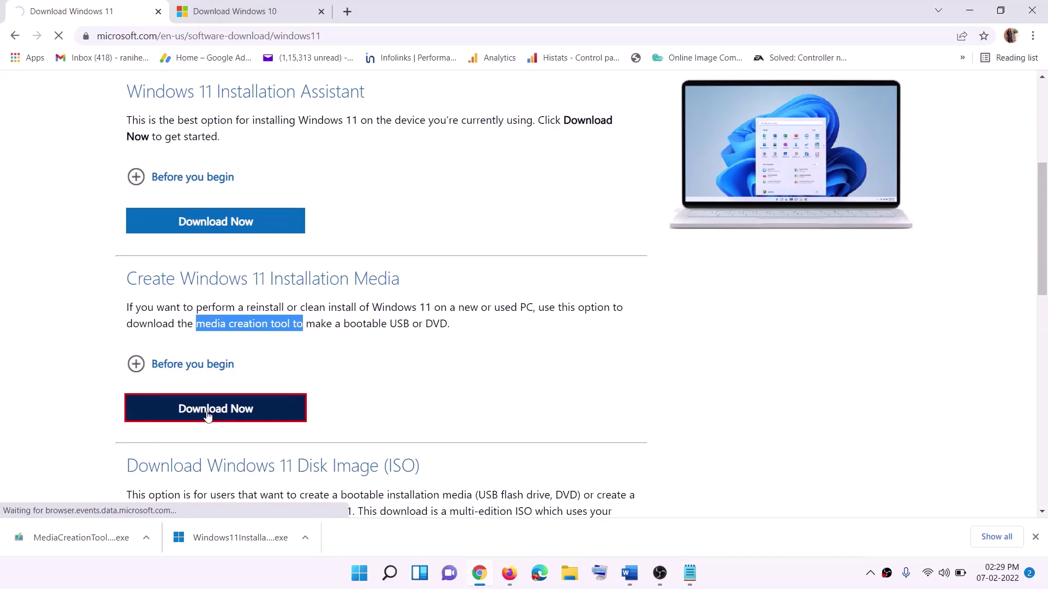
click(71, 542)
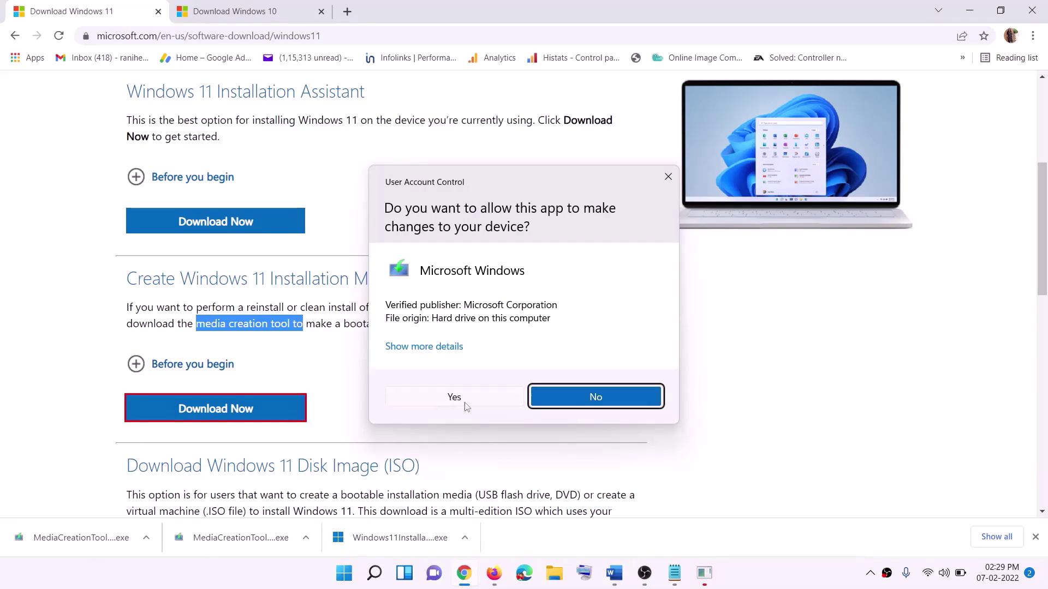
- Approve the UAC prompt, accept the licence terms and keep the recommended language and edition
click(464, 405)
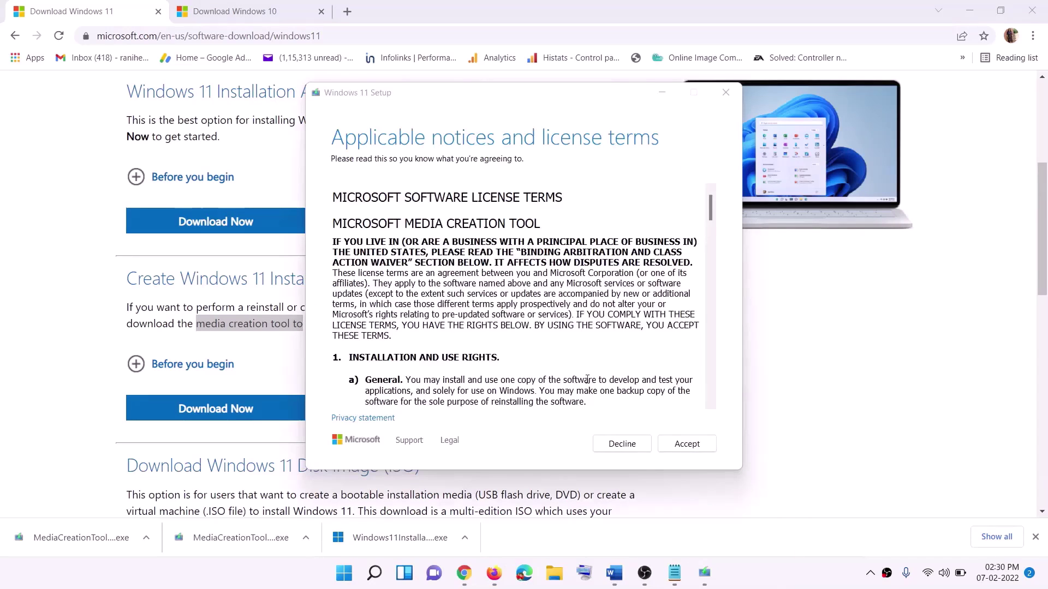
click(684, 443)
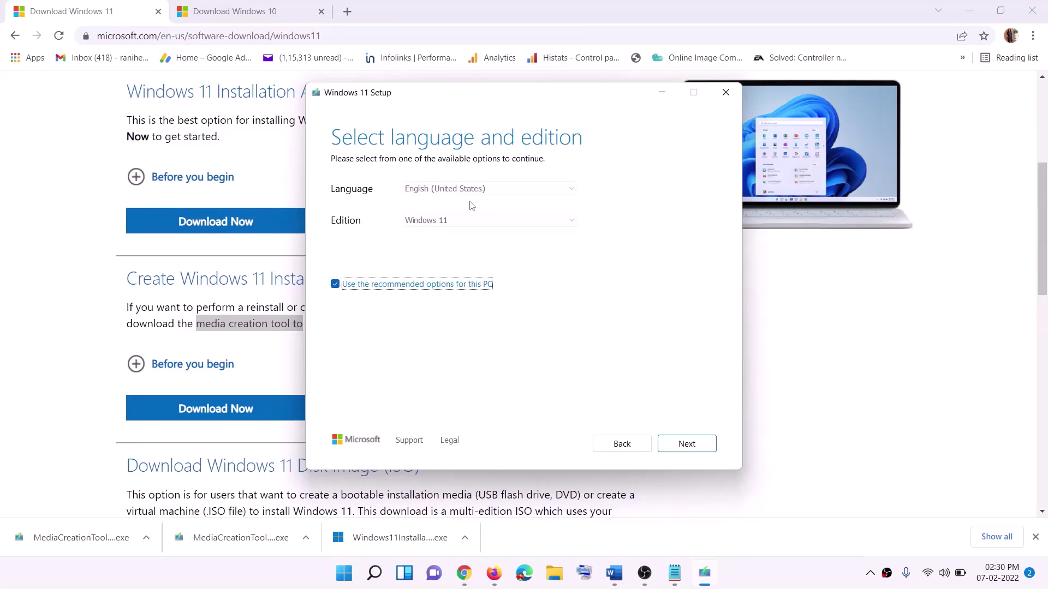
click(680, 443)
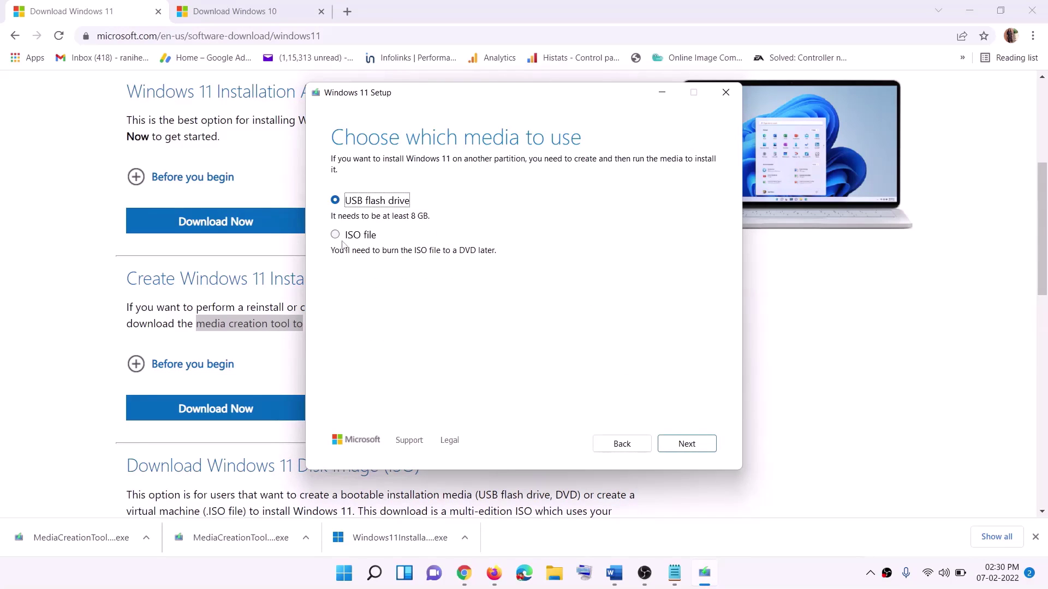
- Create an ISO file saved to the Desktop as 'Windows', then show the desktop
click(370, 237)
click(686, 443)
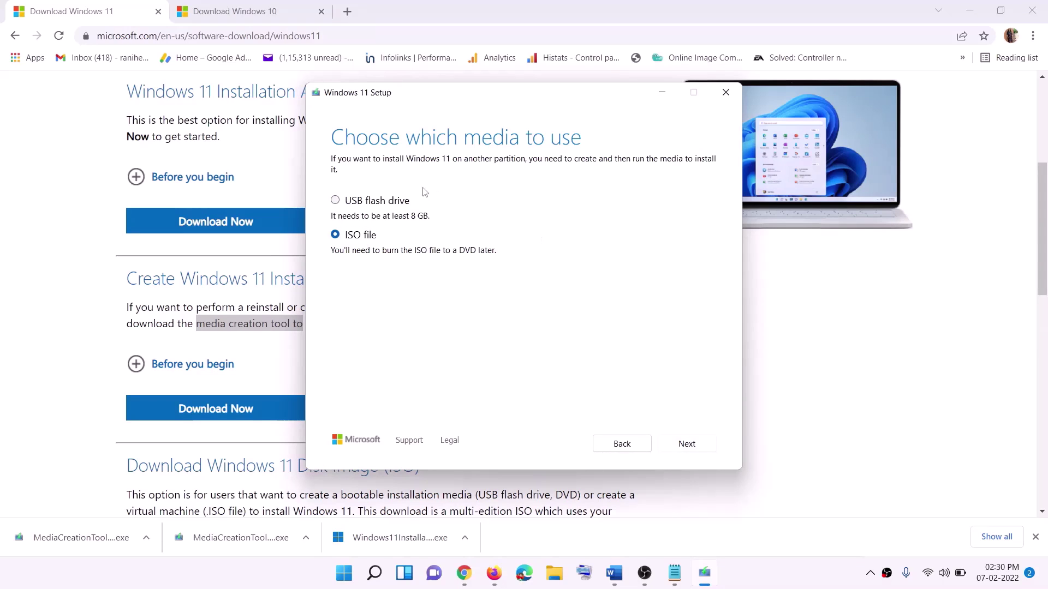
scroll(364, 281, up, 2)
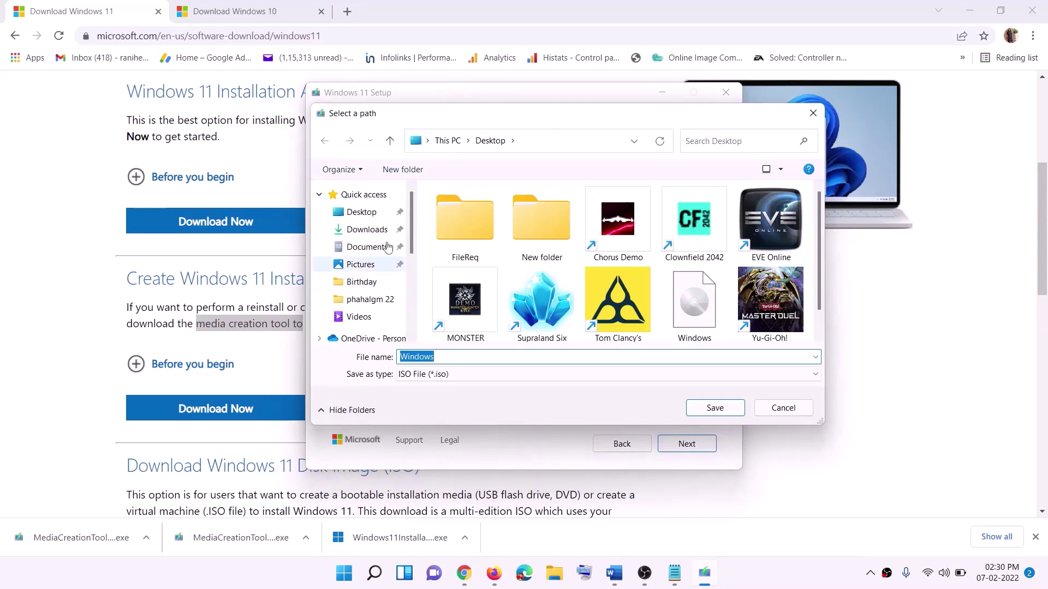
click(360, 214)
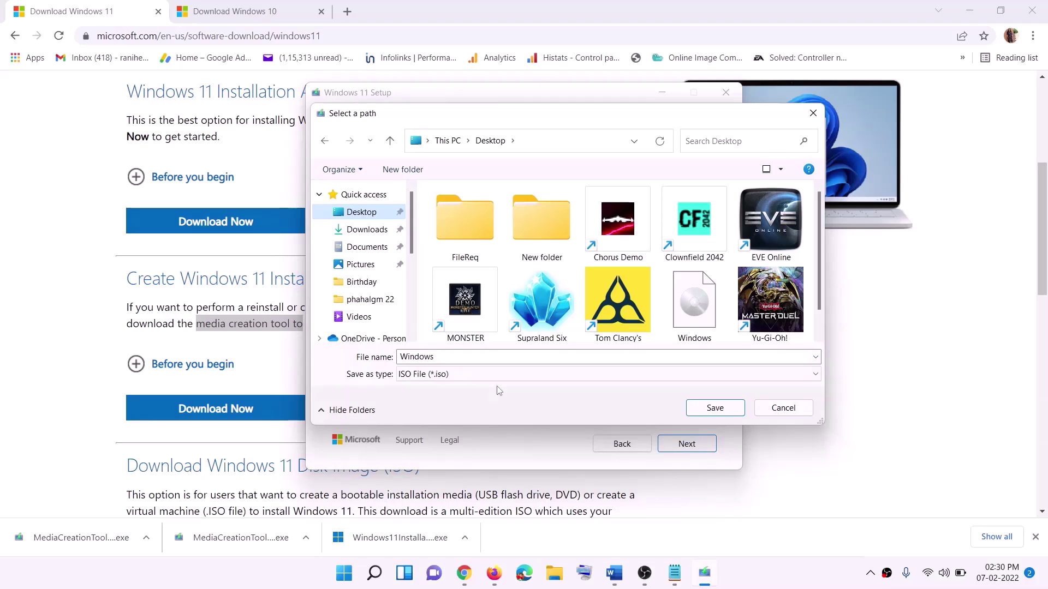
click(708, 407)
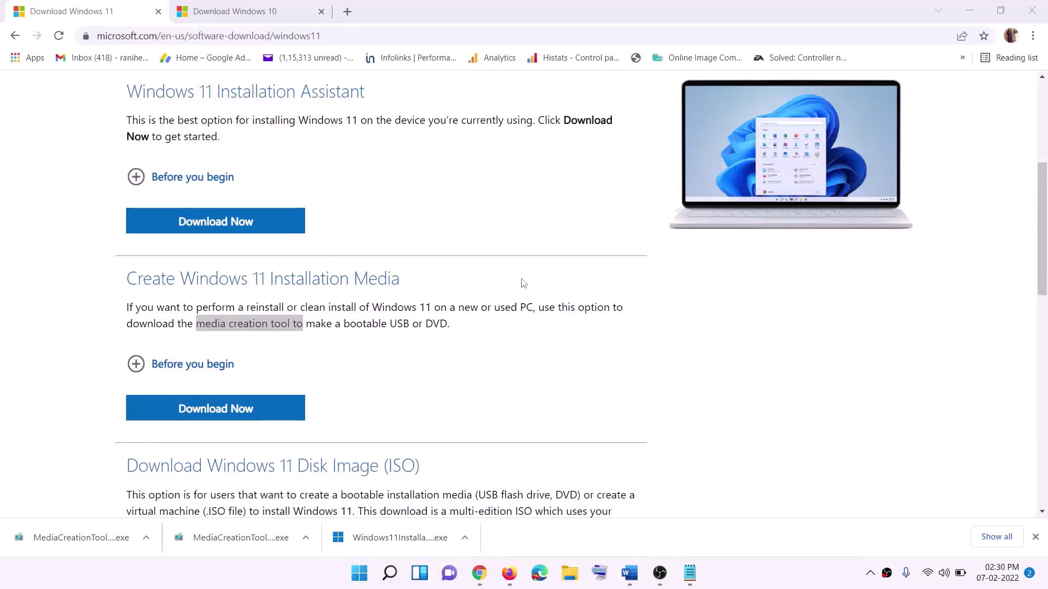
key(super+d)
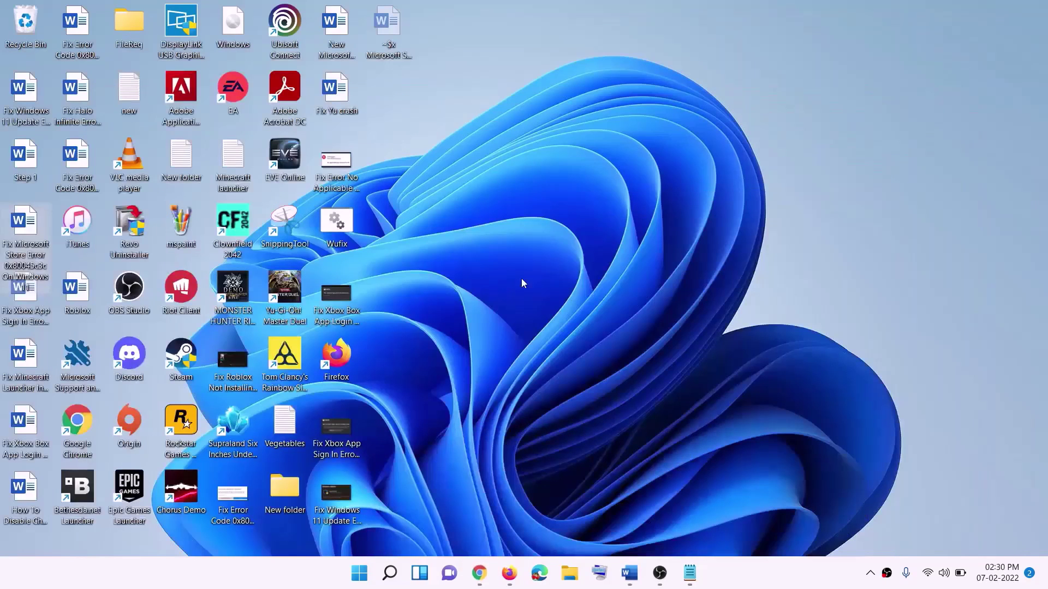
- Mount the Windows ISO as DVD Drive F: and run its setup, approving the UAC prompt
drag(245, 29, 338, 296)
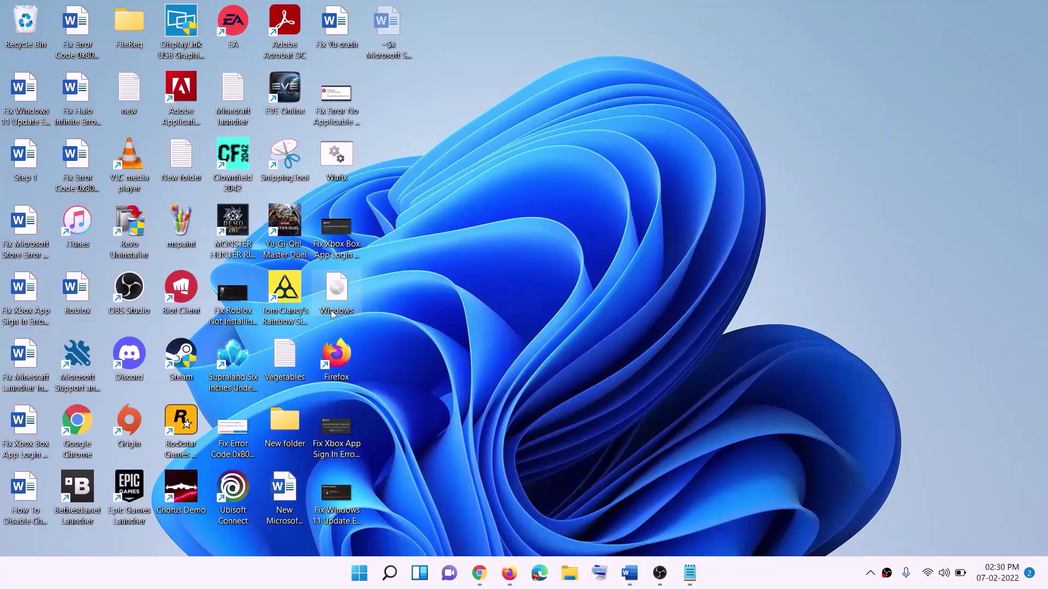
double_click(342, 301)
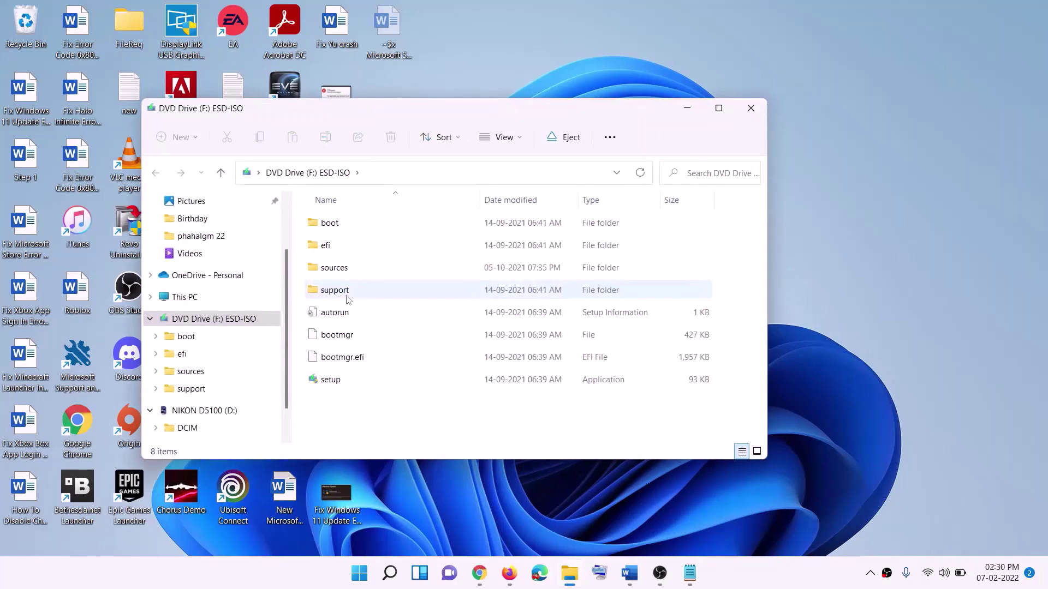
click(332, 382)
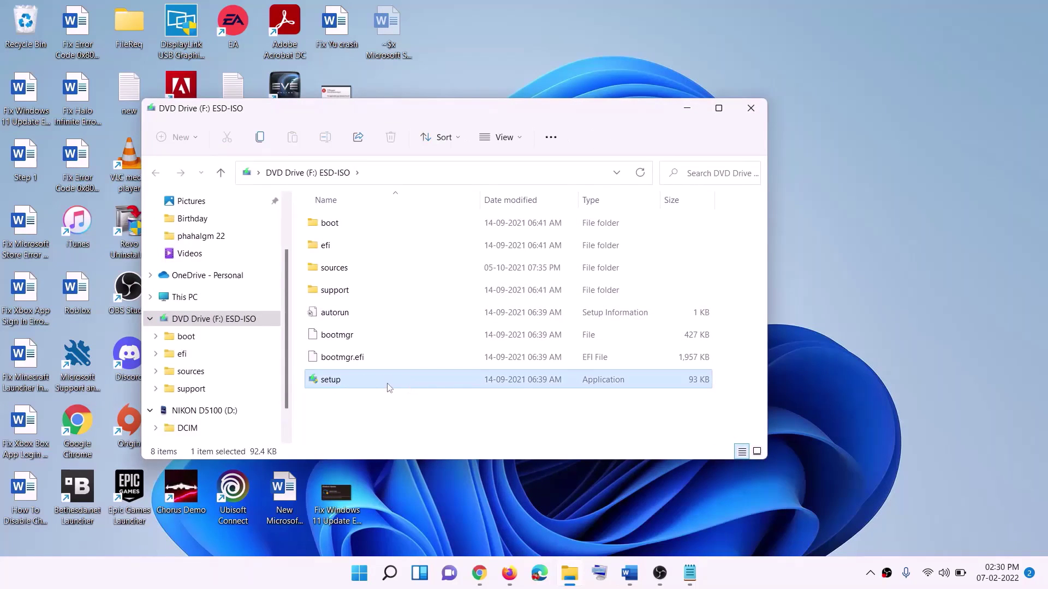
double_click(357, 378)
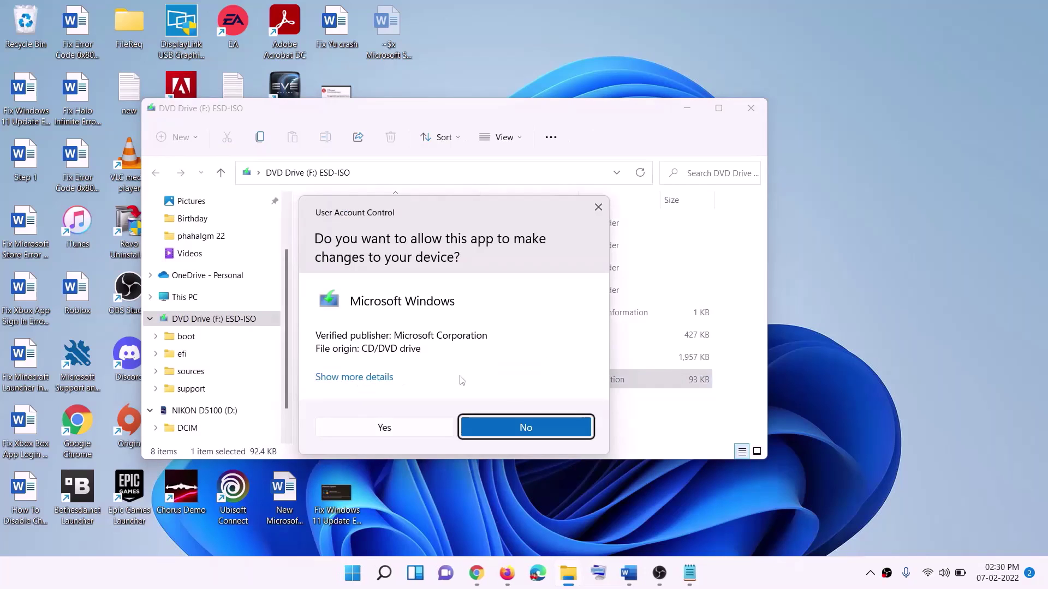
click(421, 428)
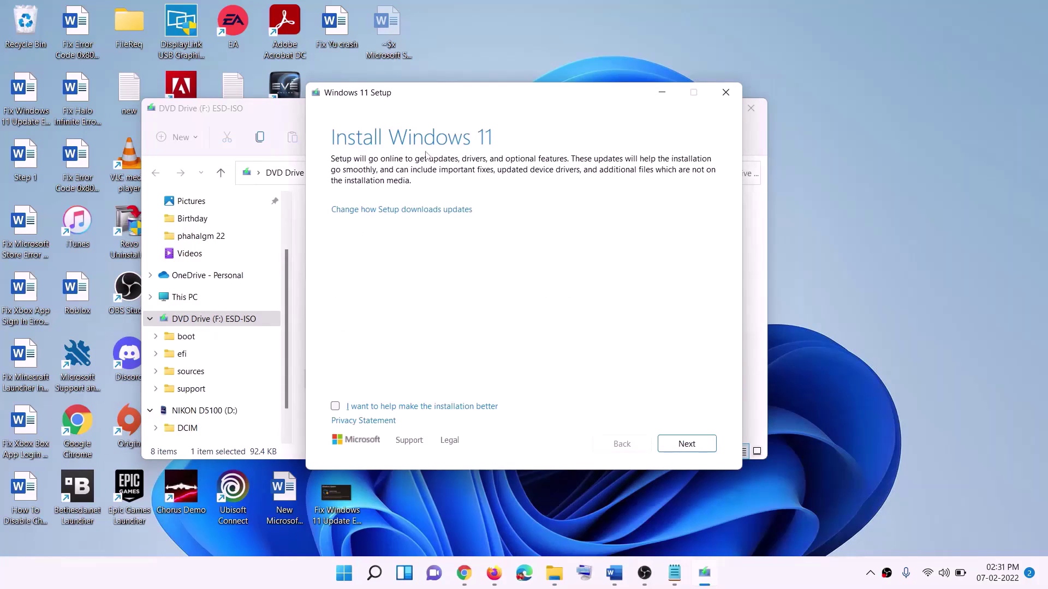
- Continue Windows 11 Setup, then find KB5062553 installed on 7/9/2025 in Update history
click(690, 444)
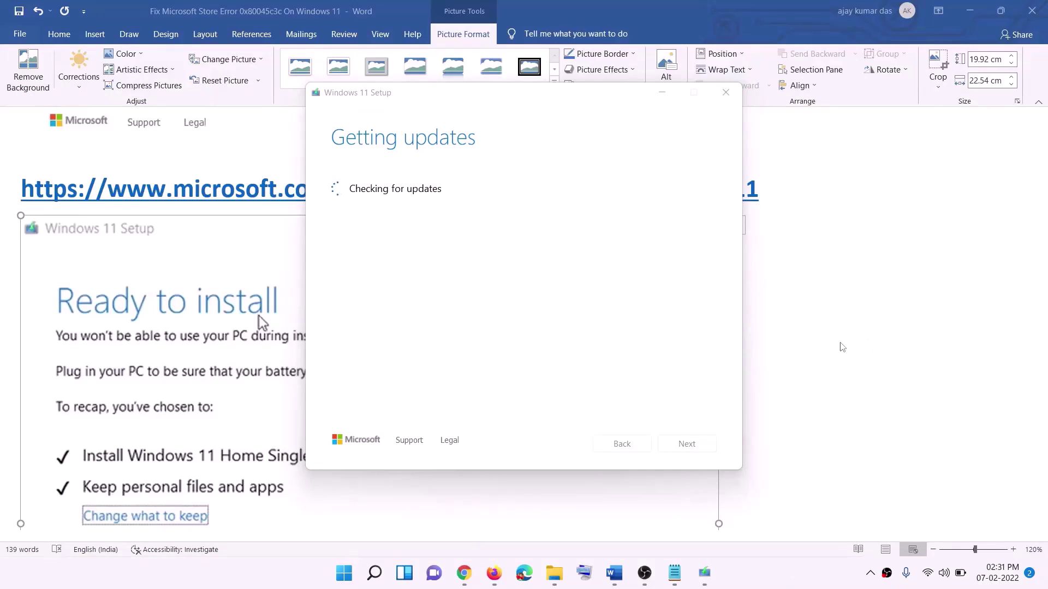
scroll(290, 247, down, 3)
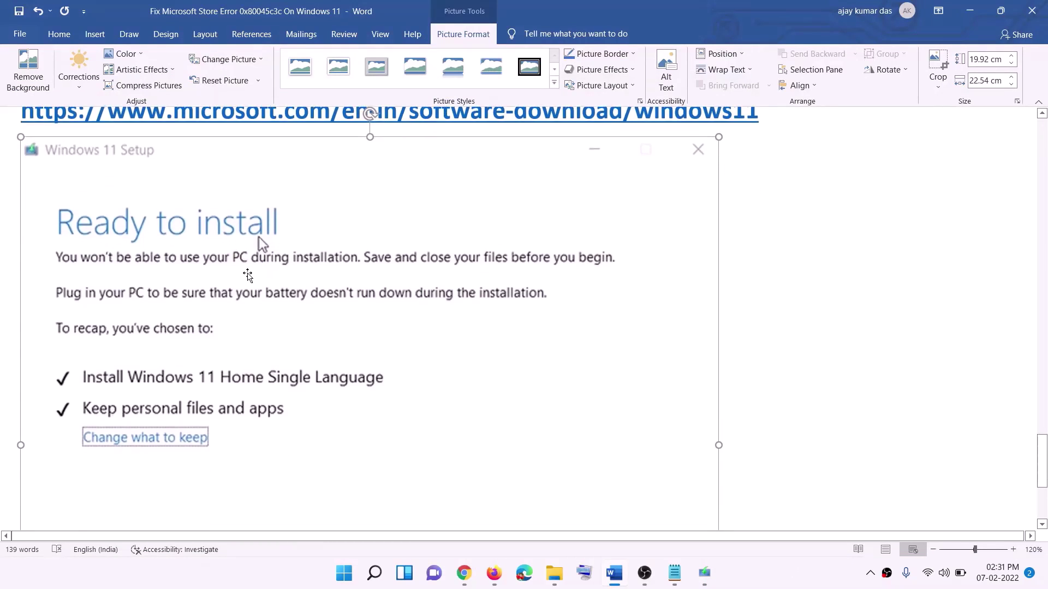
scroll(290, 197, down, 1)
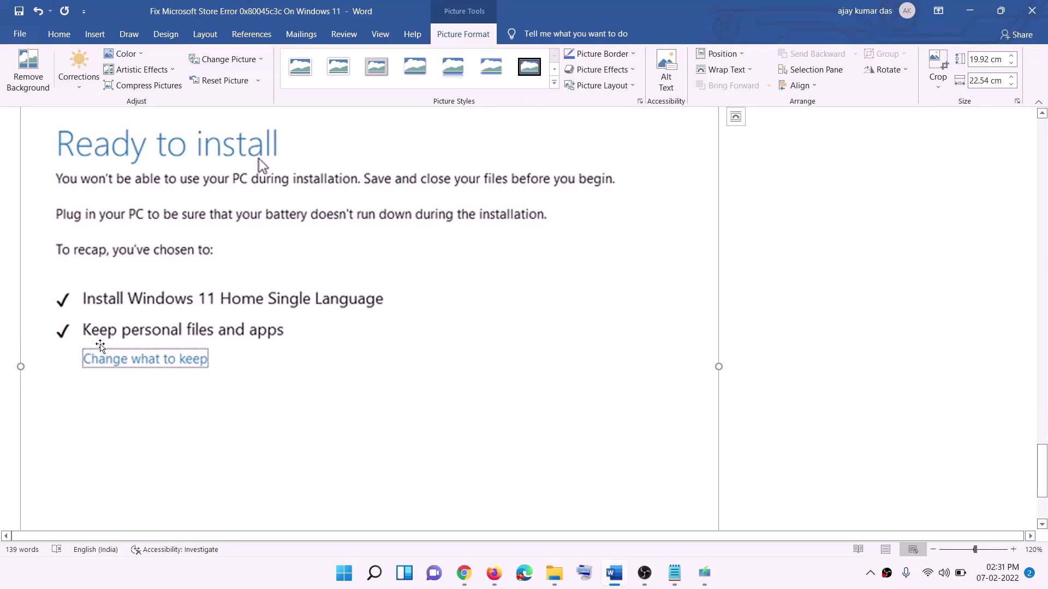
scroll(394, 343, down, 3)
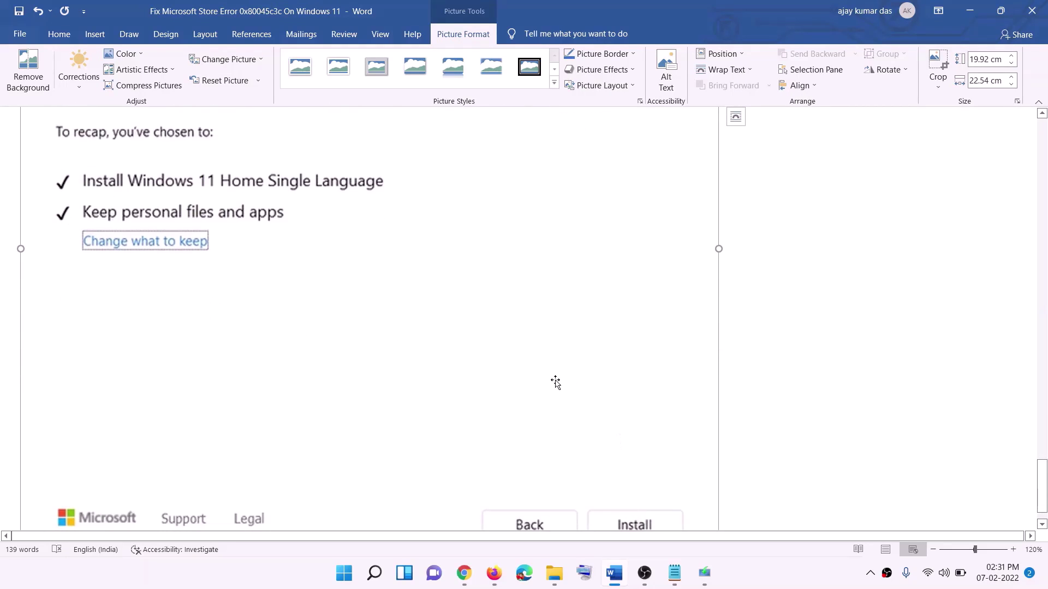
scroll(557, 393, up, 7)
click(766, 575)
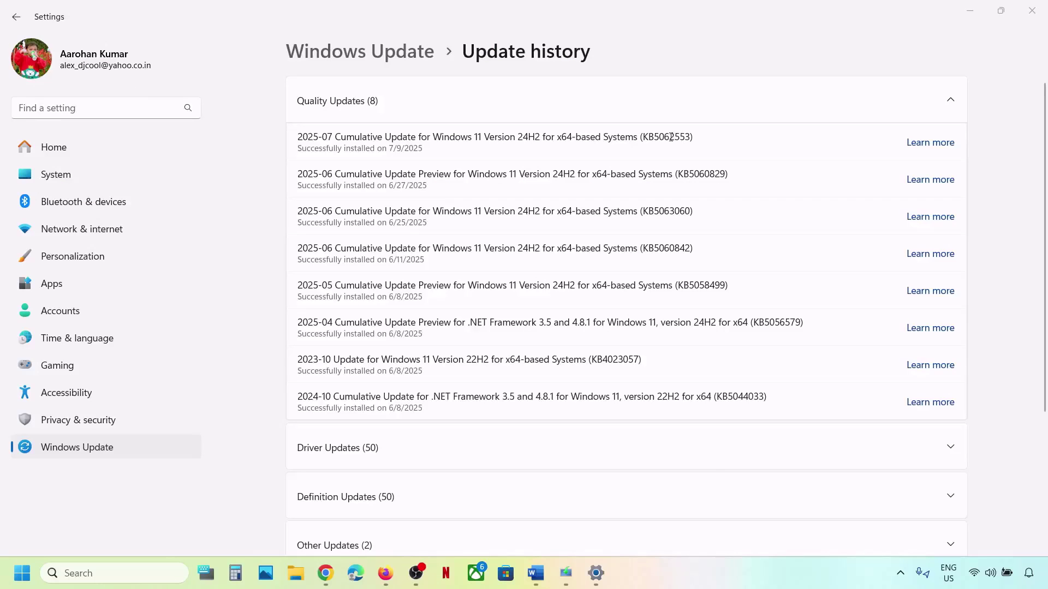
double_click(666, 136)
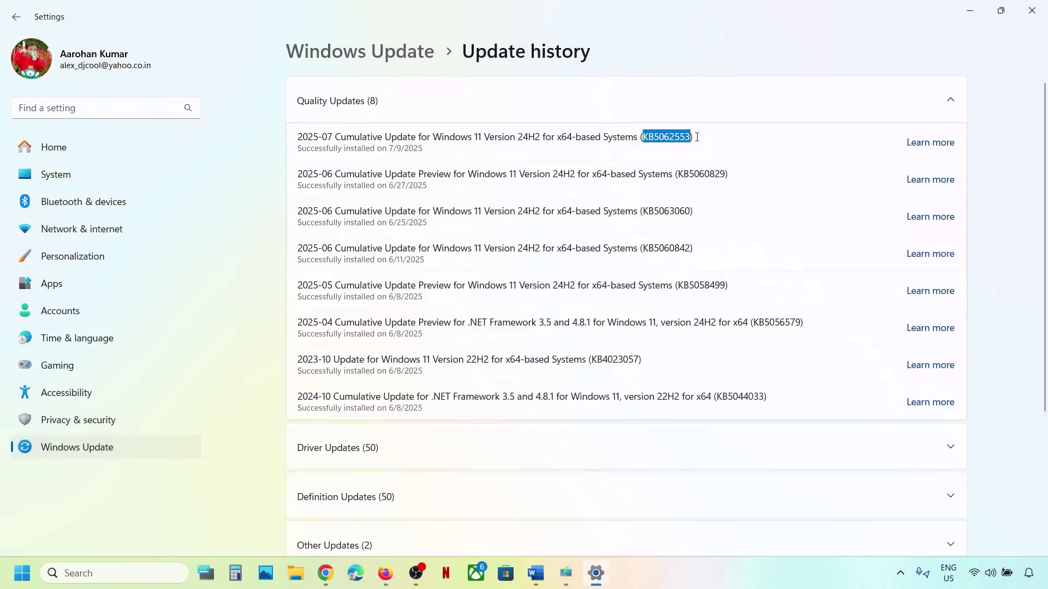